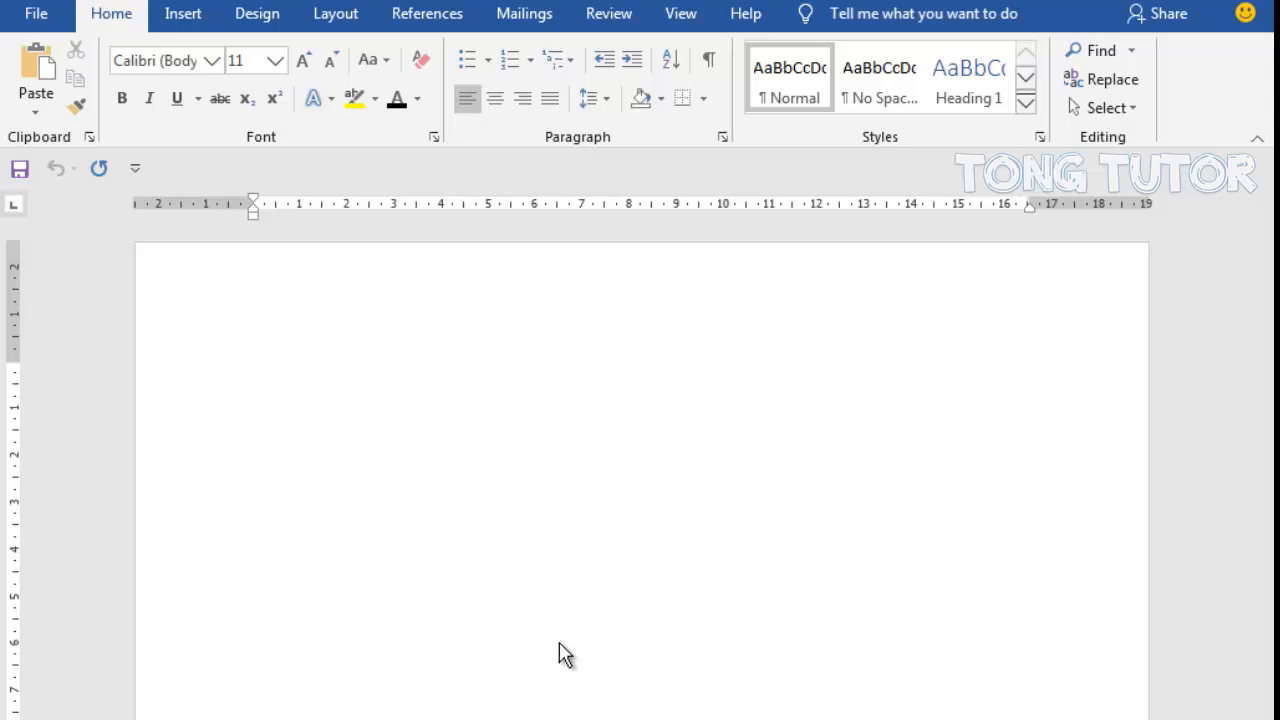
- Change the document's paper size to the first preset, about 21 cm wide
{"action": "left_click", "coordinate": [338, 20]}
{"action": "left_click", "coordinate": [174, 112]}
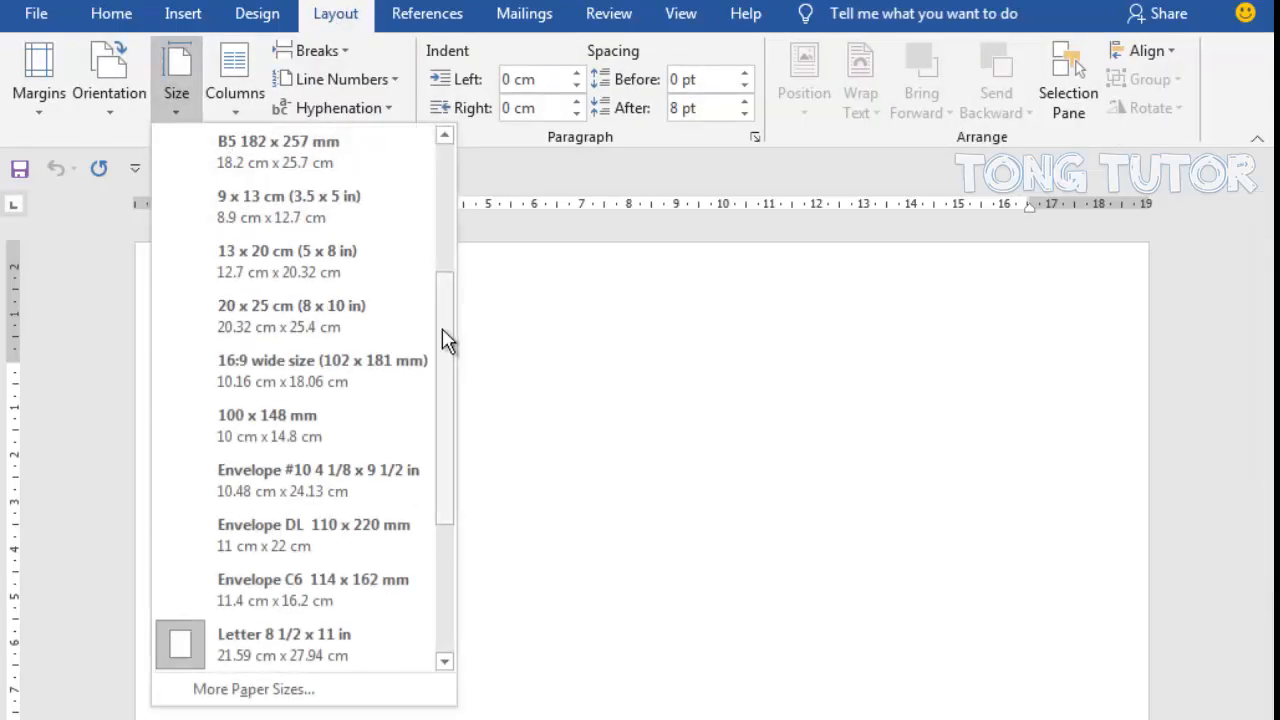
{"action": "left_click_drag", "start_coordinate": [442, 328], "coordinate": [437, 183]}
{"action": "left_click", "coordinate": [366, 157]}
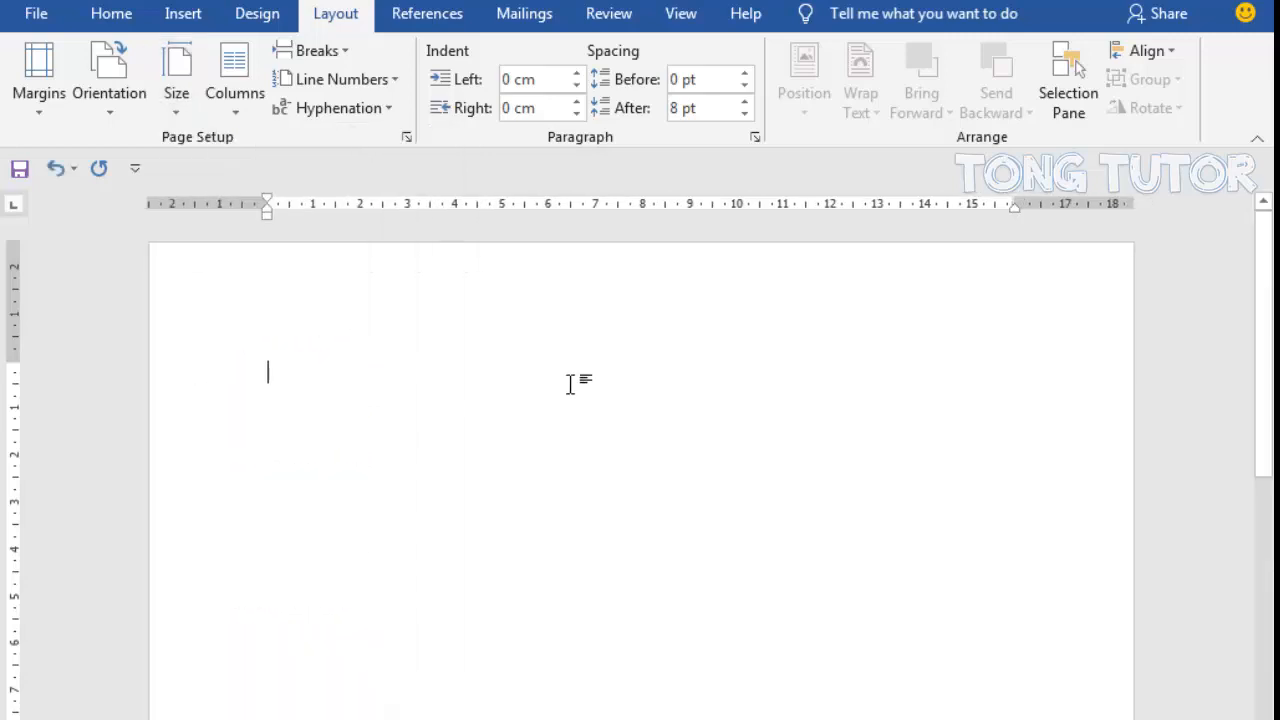
- Draw a rounded rectangle about 6.8 cm wide and 2.2 cm tall, centred near the page's upper edge
{"action": "left_click", "coordinate": [192, 18]}
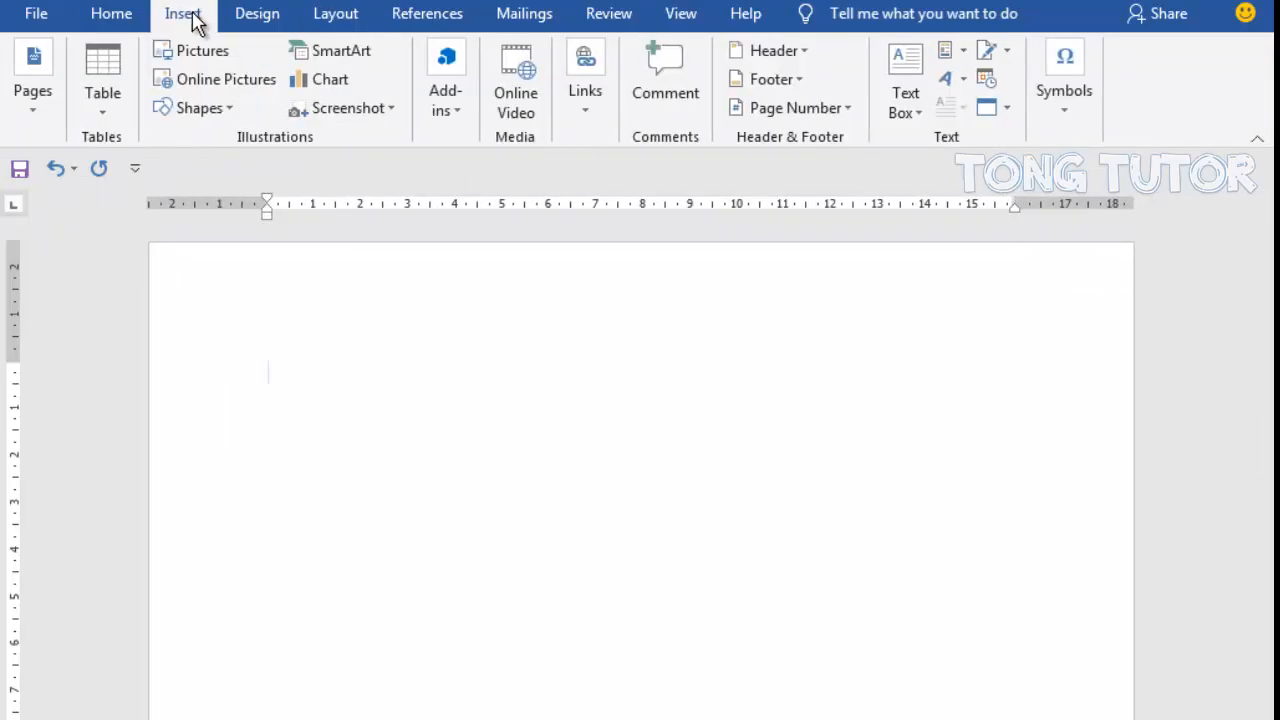
{"action": "left_click", "coordinate": [217, 108]}
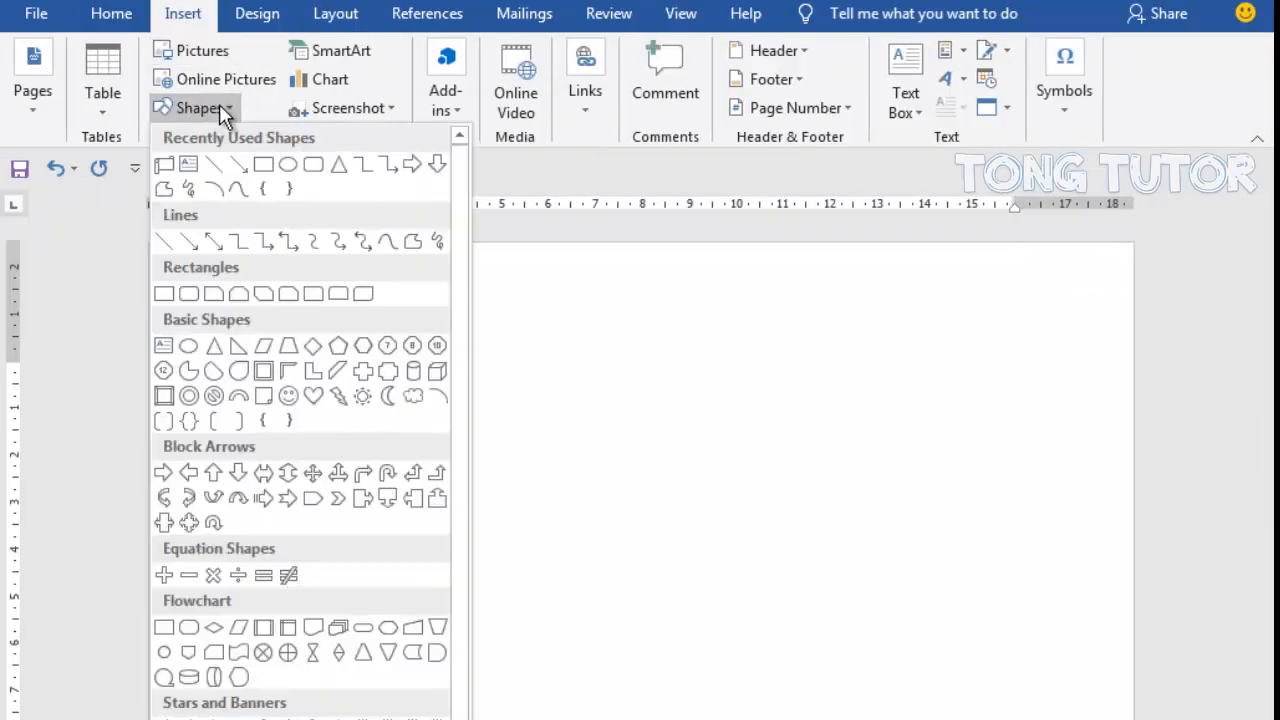
{"action": "left_click", "coordinate": [314, 165]}
{"action": "left_click_drag", "start_coordinate": [469, 379], "coordinate": [789, 483]}
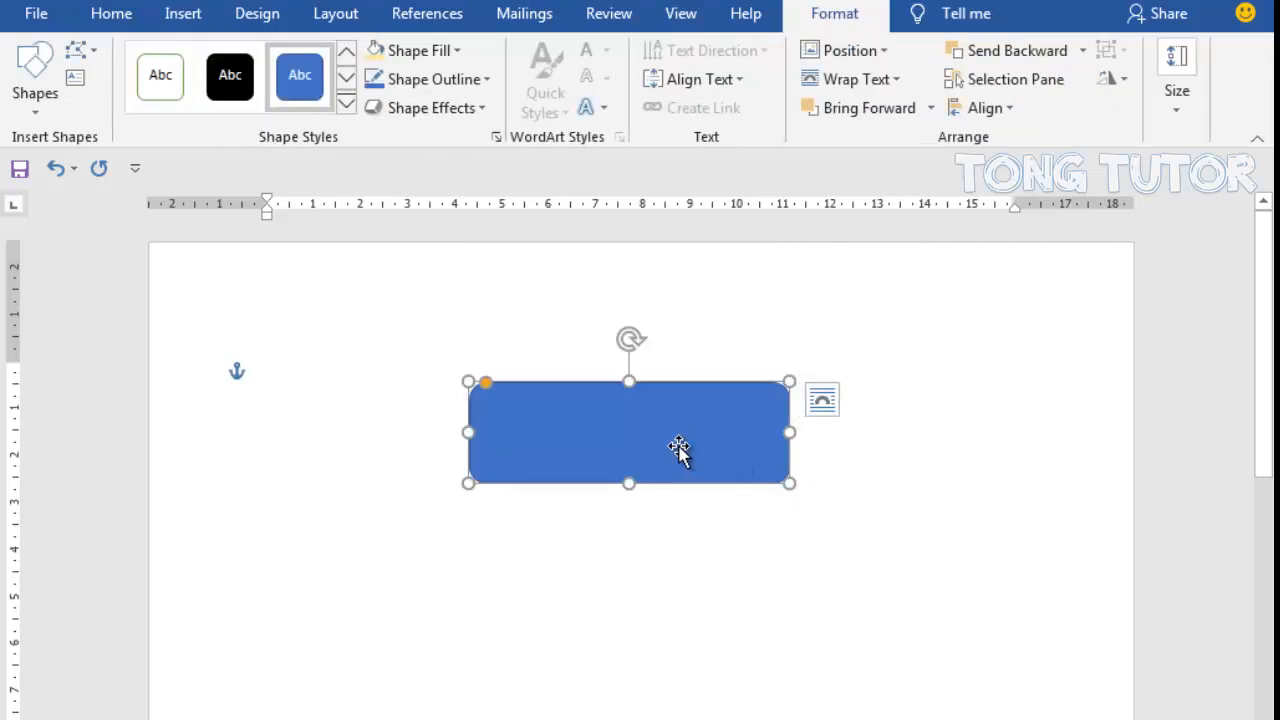
- Add the text "JADWAL PIKET" inside the rounded rectangle
{"action": "right_click", "coordinate": [613, 443]}
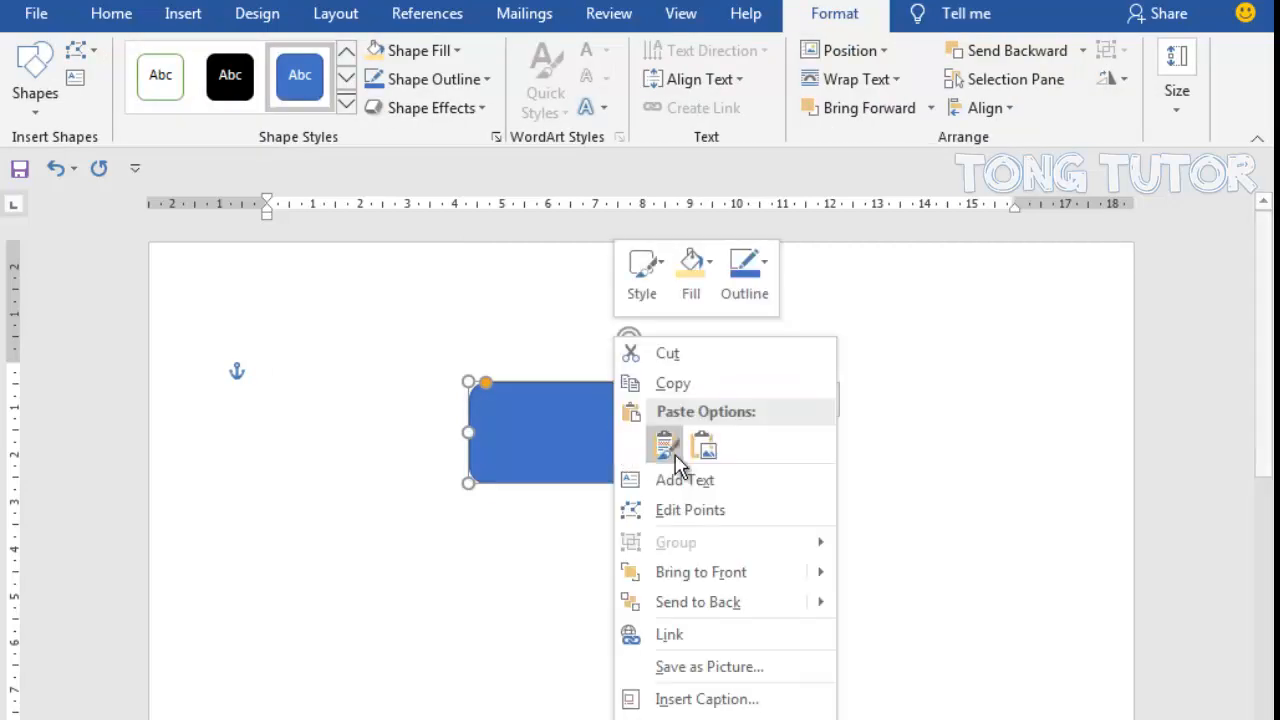
{"action": "left_click", "coordinate": [745, 480]}
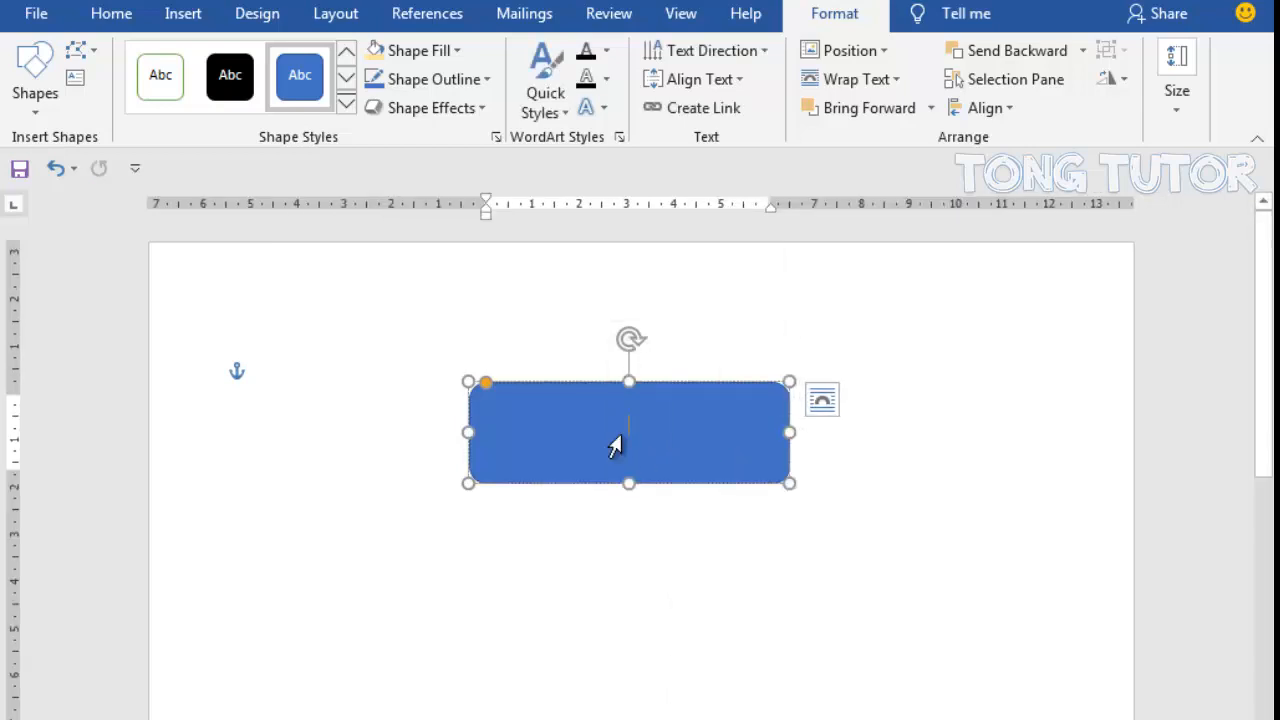
{"action": "type", "text": "JADWAL"}
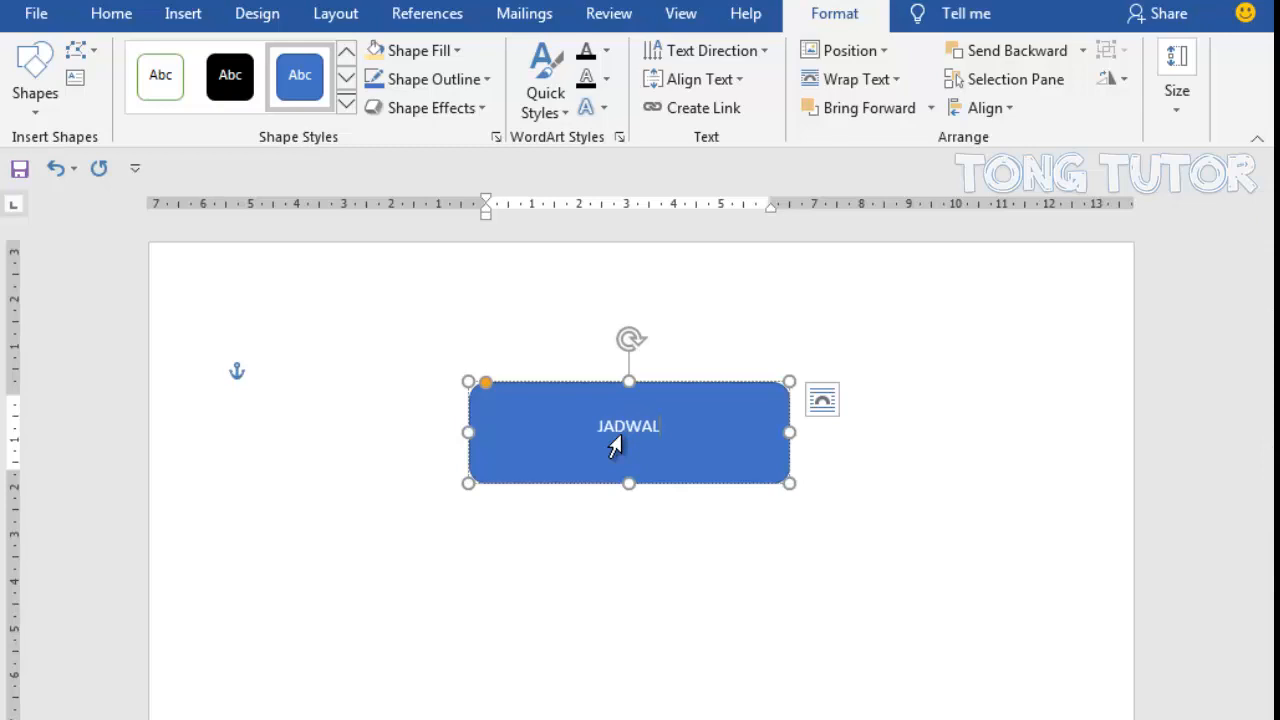
{"action": "type", "text": " PIKET"}
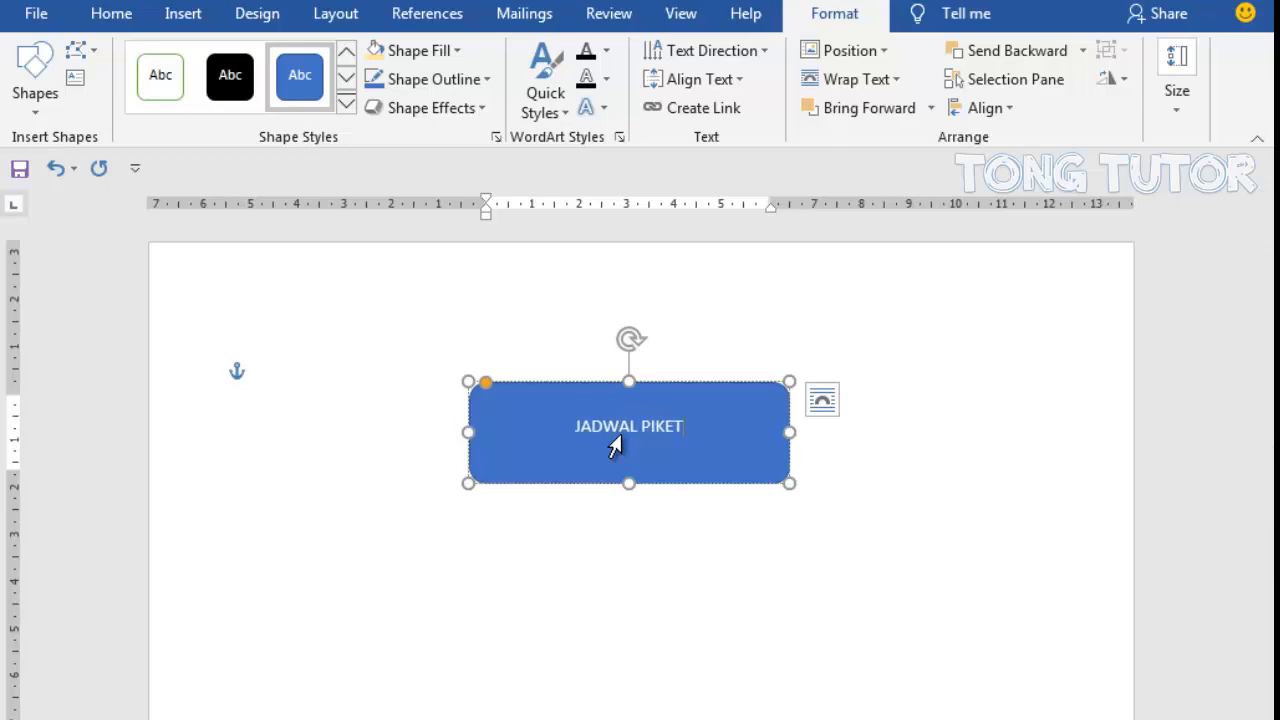
- Format the "JADWAL PIKET" title as bold with font size 26
{"action": "triple_click", "coordinate": [537, 434]}
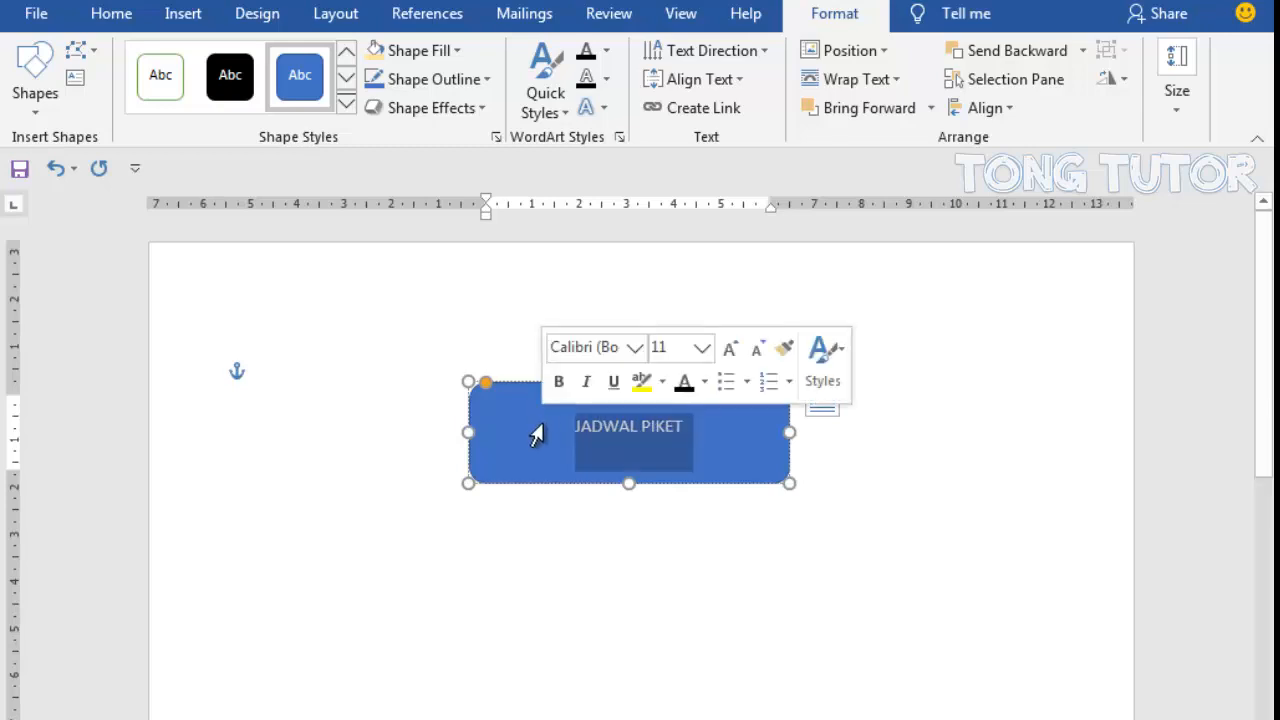
{"action": "left_click", "coordinate": [110, 14]}
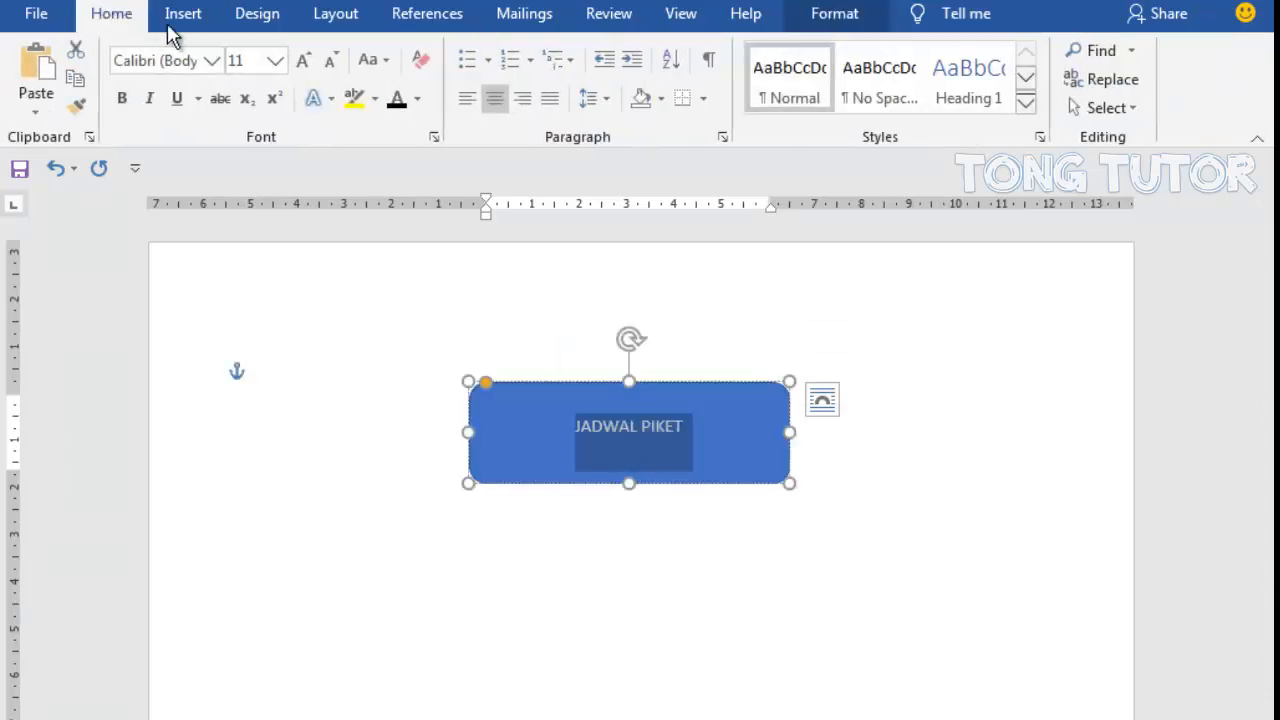
{"action": "left_click", "coordinate": [274, 61]}
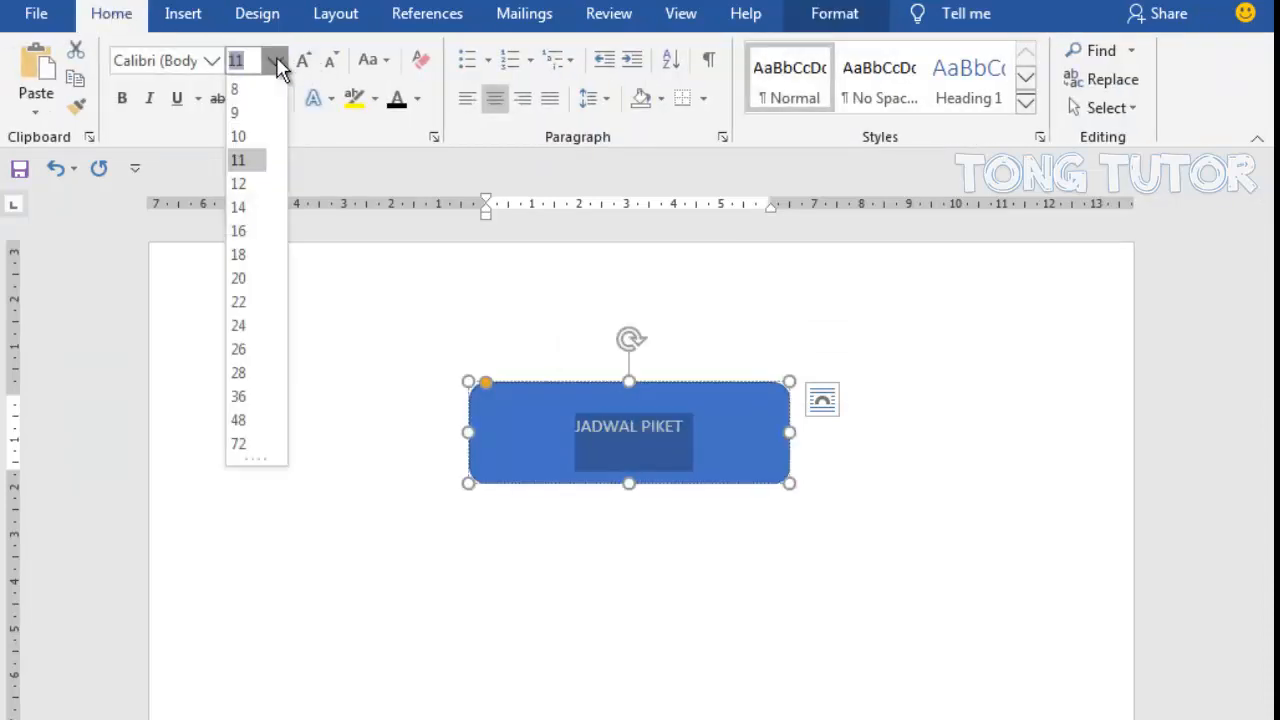
{"action": "left_click", "coordinate": [245, 349]}
{"action": "left_click", "coordinate": [122, 99]}
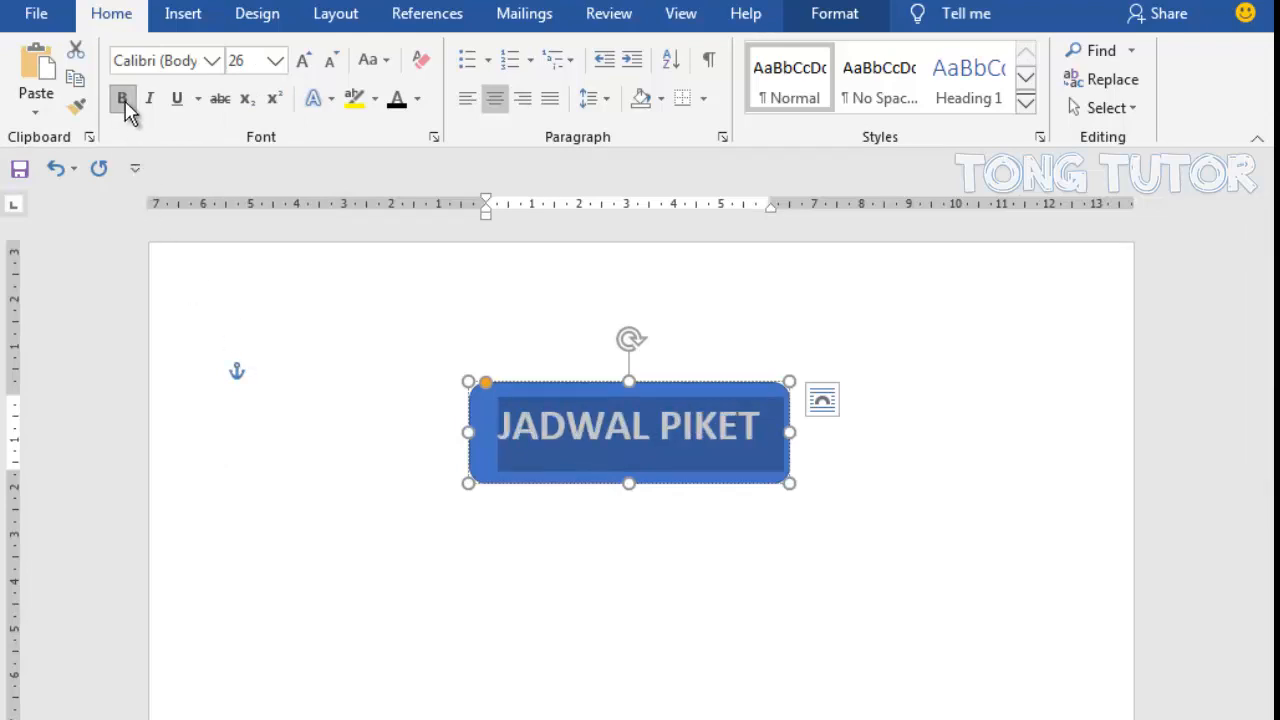
{"action": "left_click", "coordinate": [832, 462]}
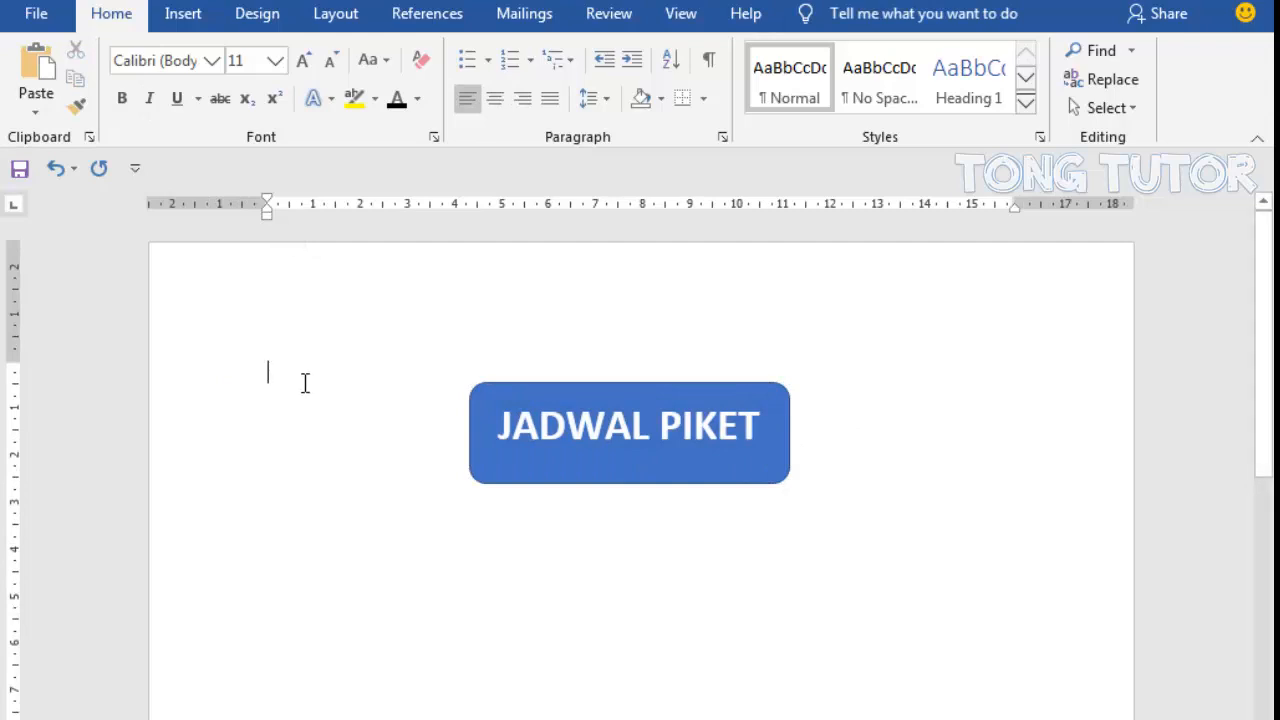
- Insert a scroll shape about 6.6 cm wide and place it below the title on the left half of the page
{"action": "left_click", "coordinate": [190, 18]}
{"action": "left_click", "coordinate": [224, 110]}
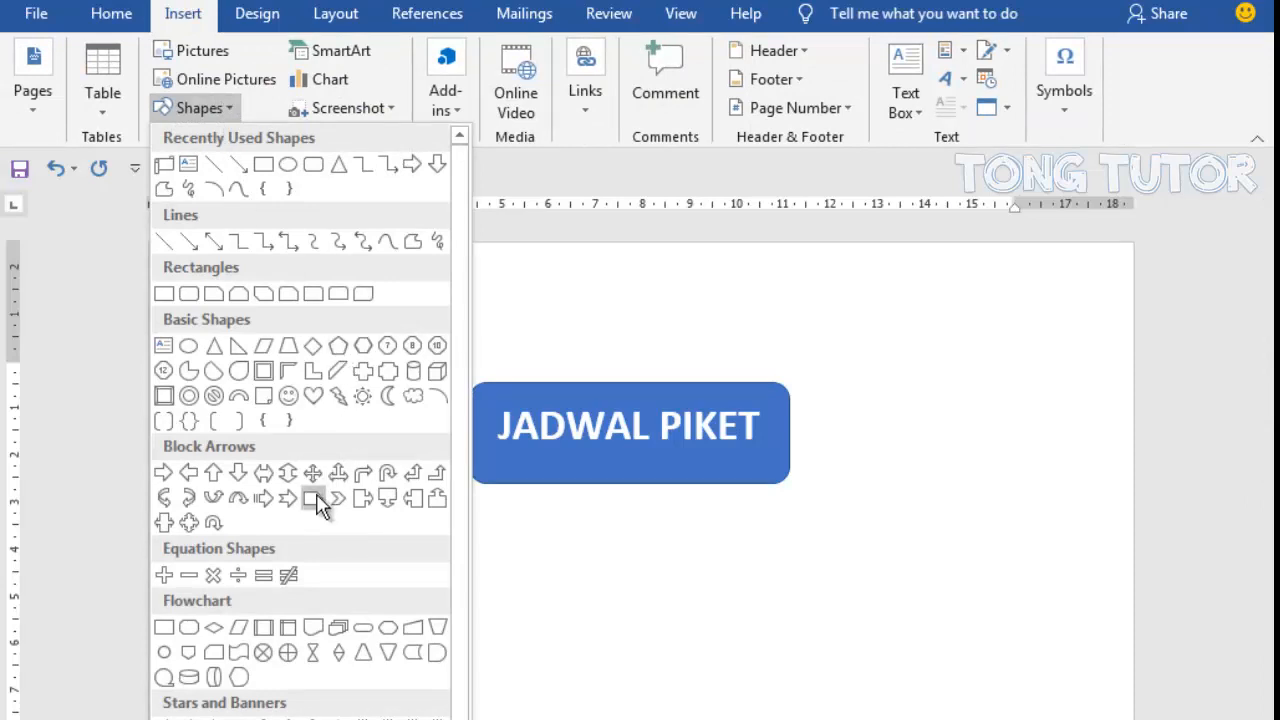
{"action": "left_click", "coordinate": [164, 164]}
{"action": "left_click_drag", "start_coordinate": [306, 540], "coordinate": [619, 658]}
{"action": "scroll", "coordinate": [700, 534], "scroll_direction": "up", "scroll_amount": 4}
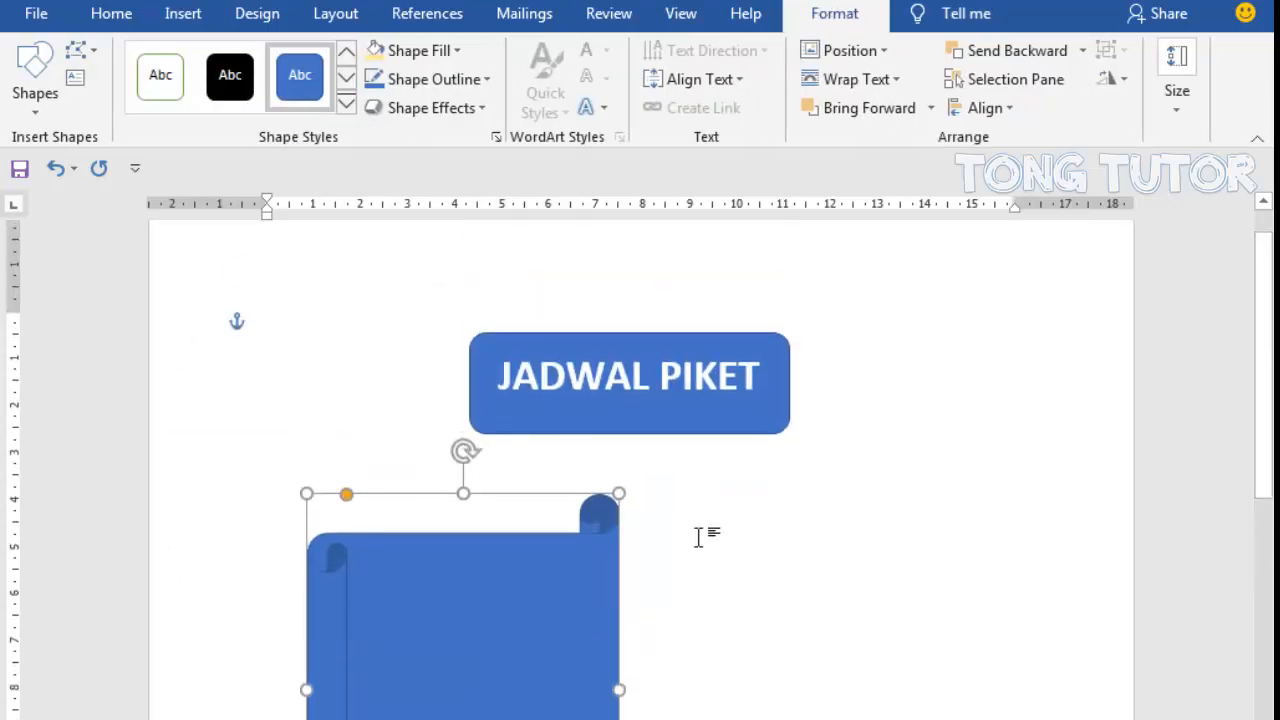
{"action": "left_click_drag", "start_coordinate": [524, 540], "coordinate": [492, 507]}
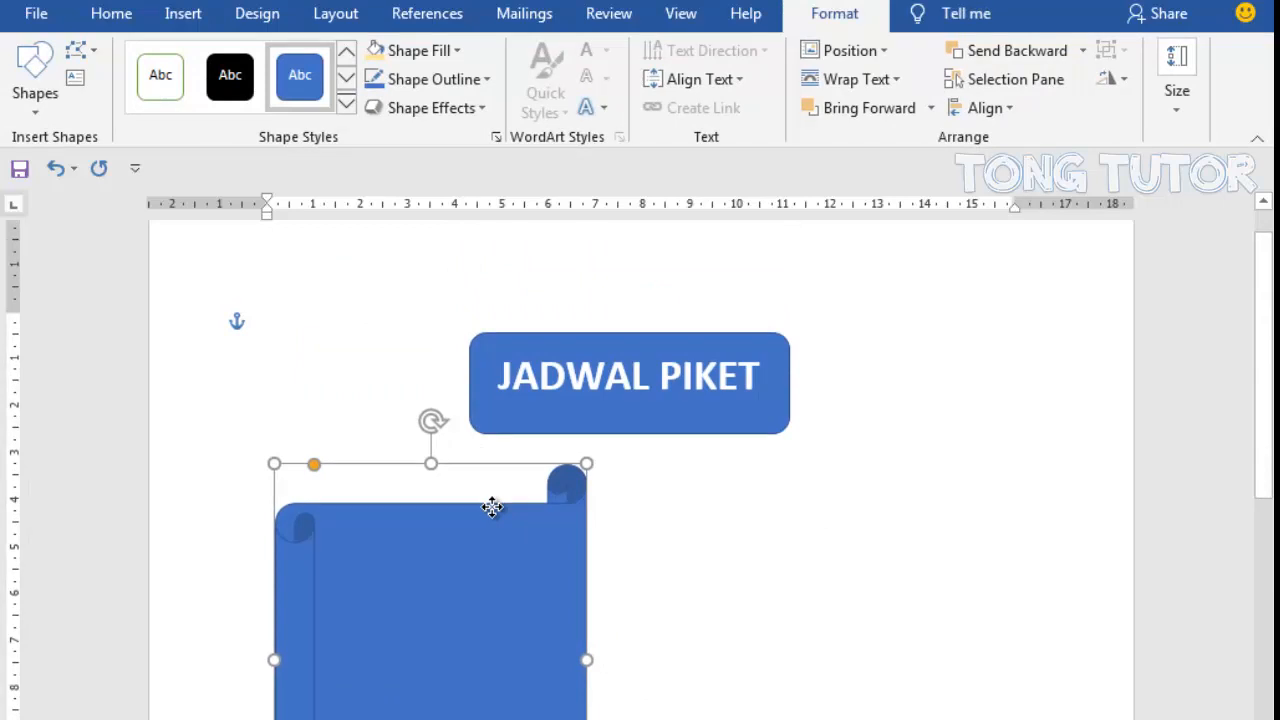
- Fill the scroll shape with the pink paper texture
{"action": "left_click", "coordinate": [454, 50]}
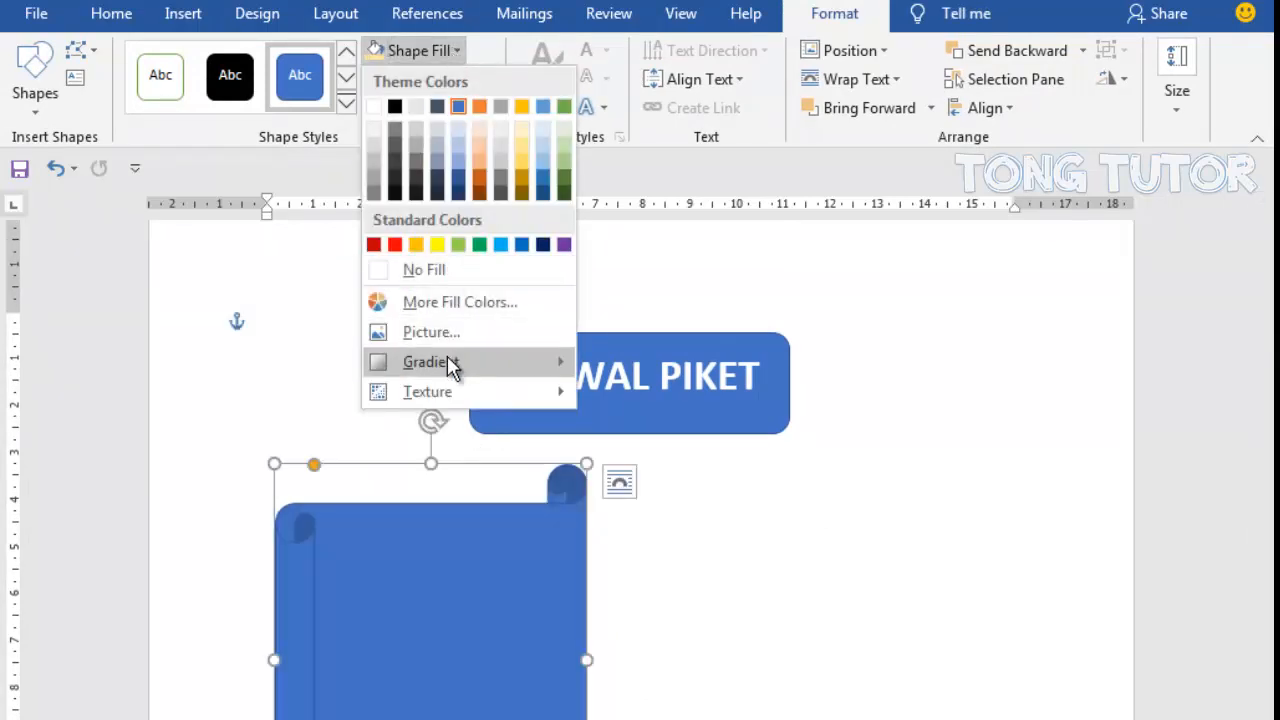
{"action": "mouse_move", "coordinate": [448, 372]}
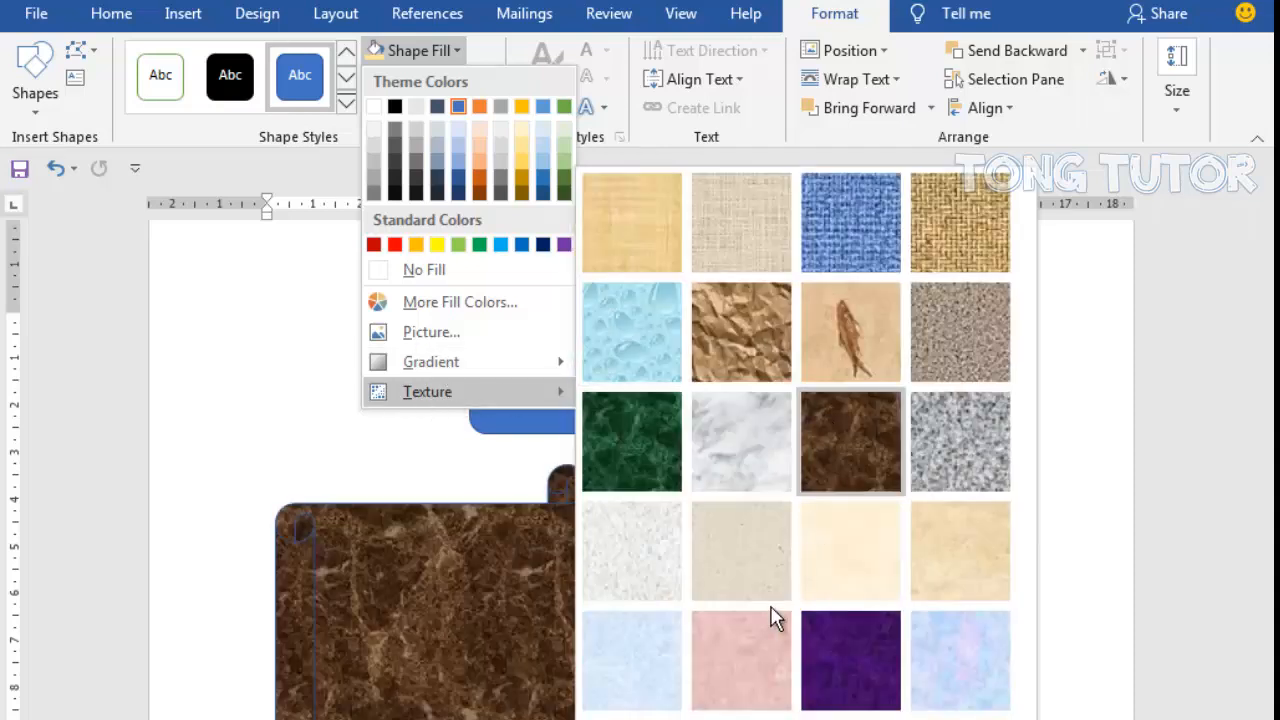
{"action": "left_click", "coordinate": [747, 658]}
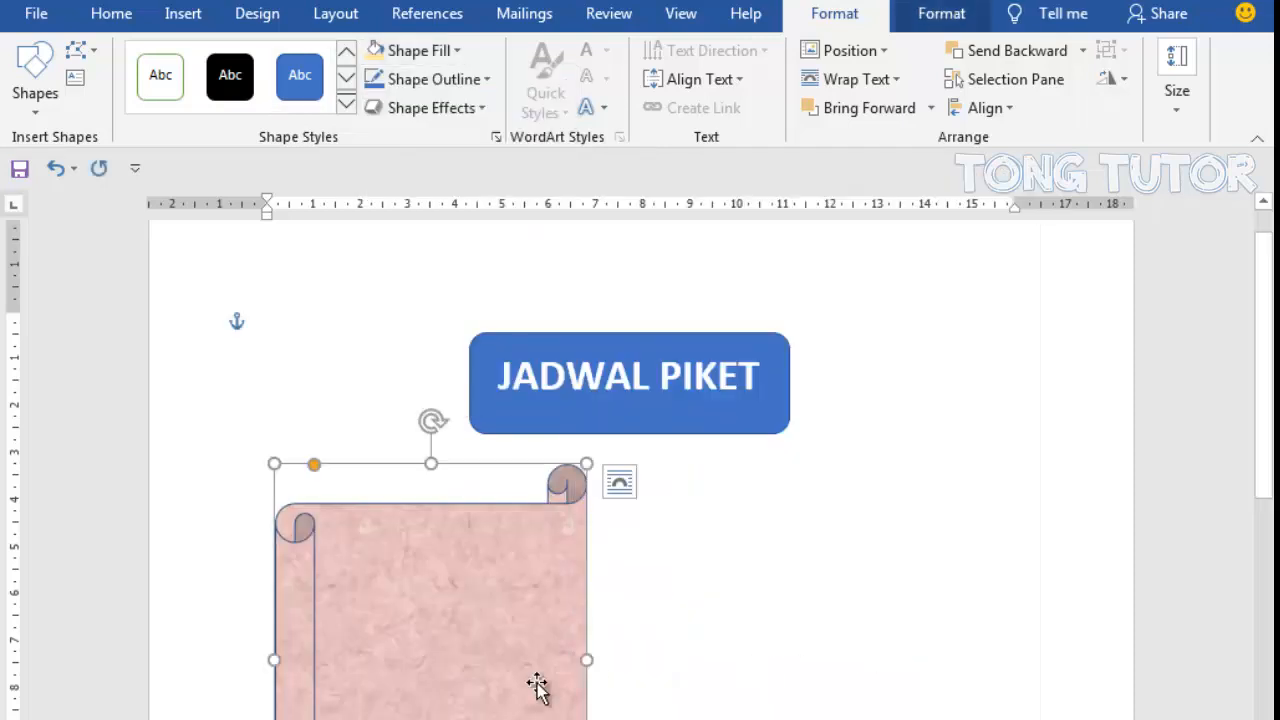
- Add the text "SENIN" inside the scroll shape
{"action": "right_click", "coordinate": [470, 660]}
{"action": "left_click", "coordinate": [597, 271]}
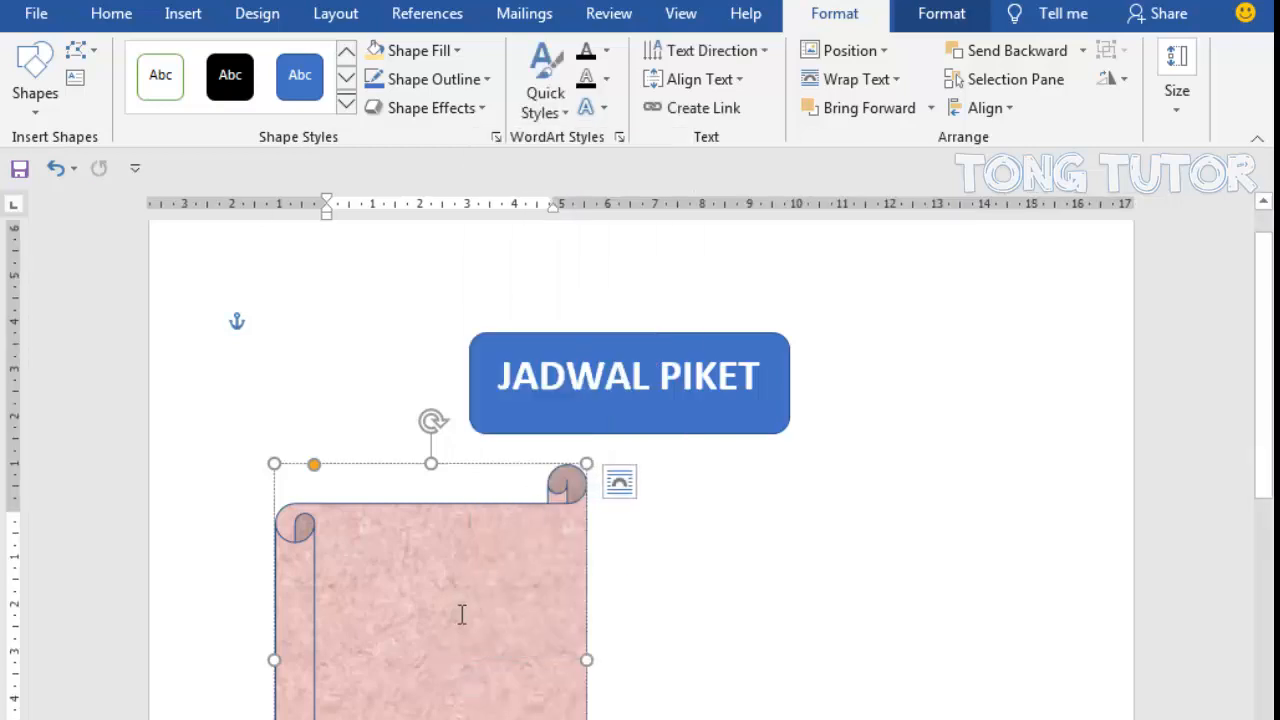
{"action": "type", "text": "SENIN"}
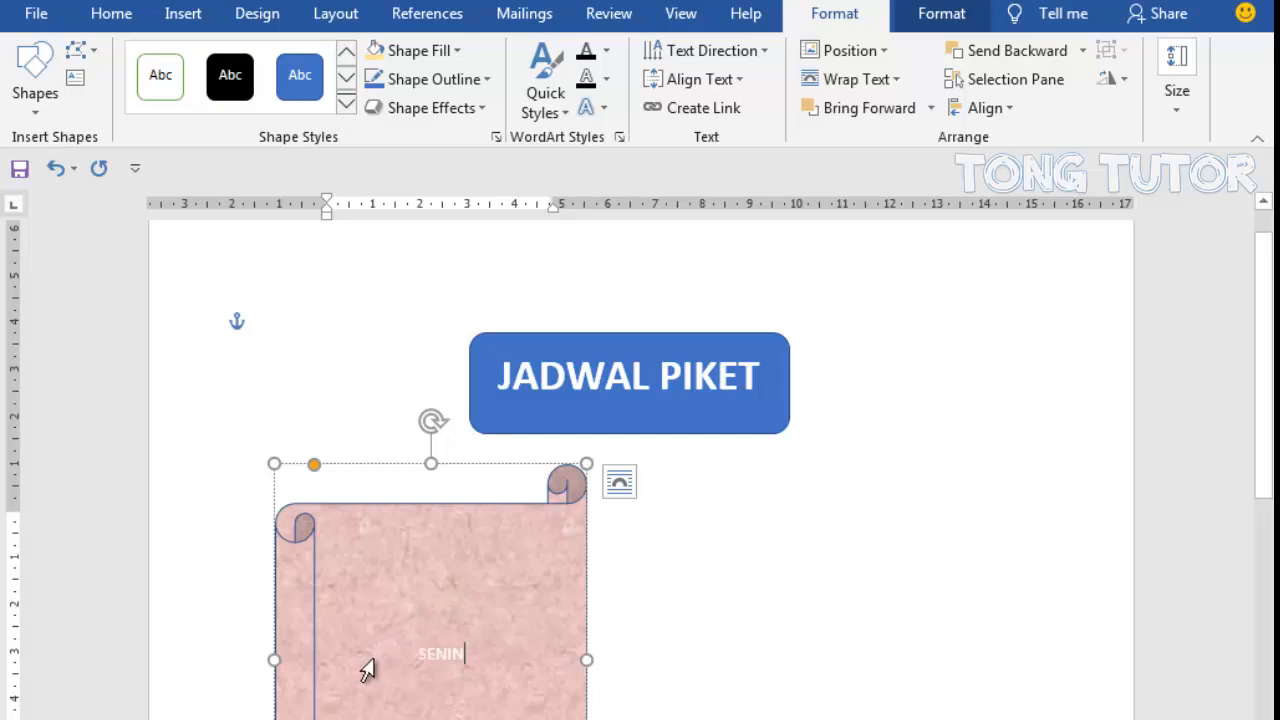
- Format the "SENIN" heading as black, bold text with font size 16
{"action": "left_click_drag", "start_coordinate": [366, 666], "coordinate": [354, 606]}
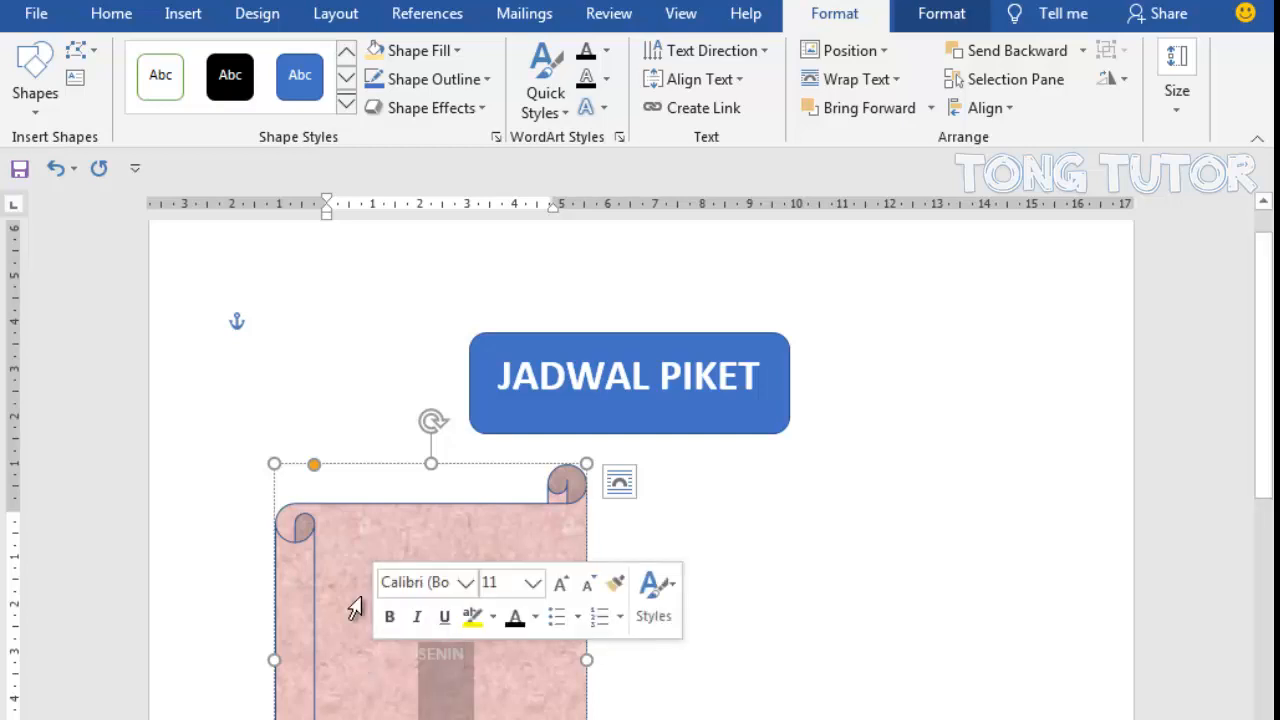
{"action": "left_click", "coordinate": [111, 14]}
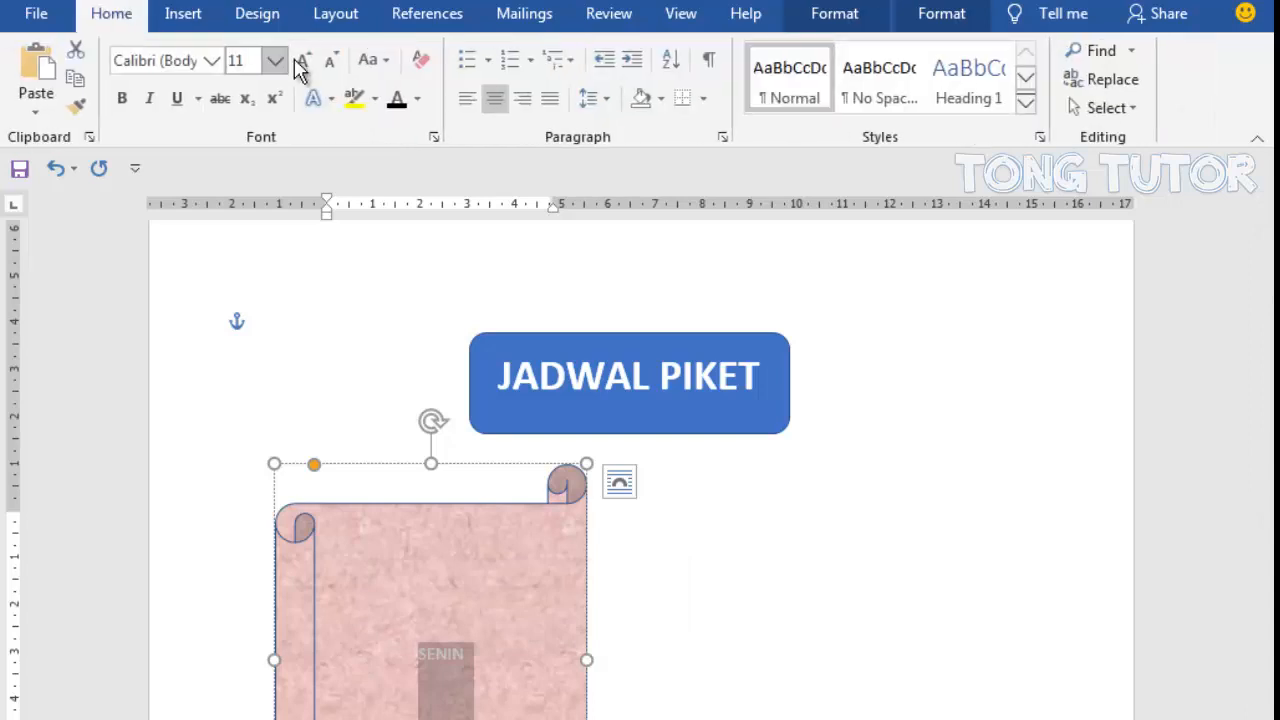
{"action": "left_click", "coordinate": [418, 99]}
{"action": "left_click", "coordinate": [396, 101]}
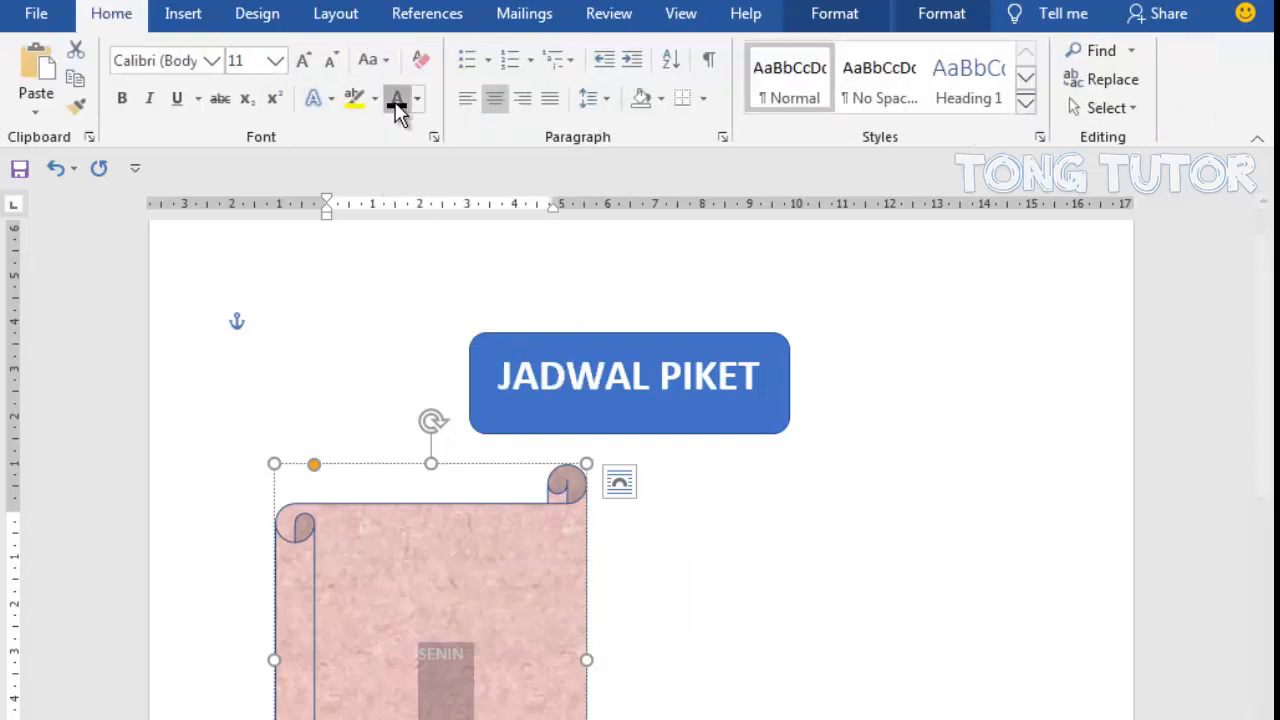
{"action": "left_click", "coordinate": [271, 61]}
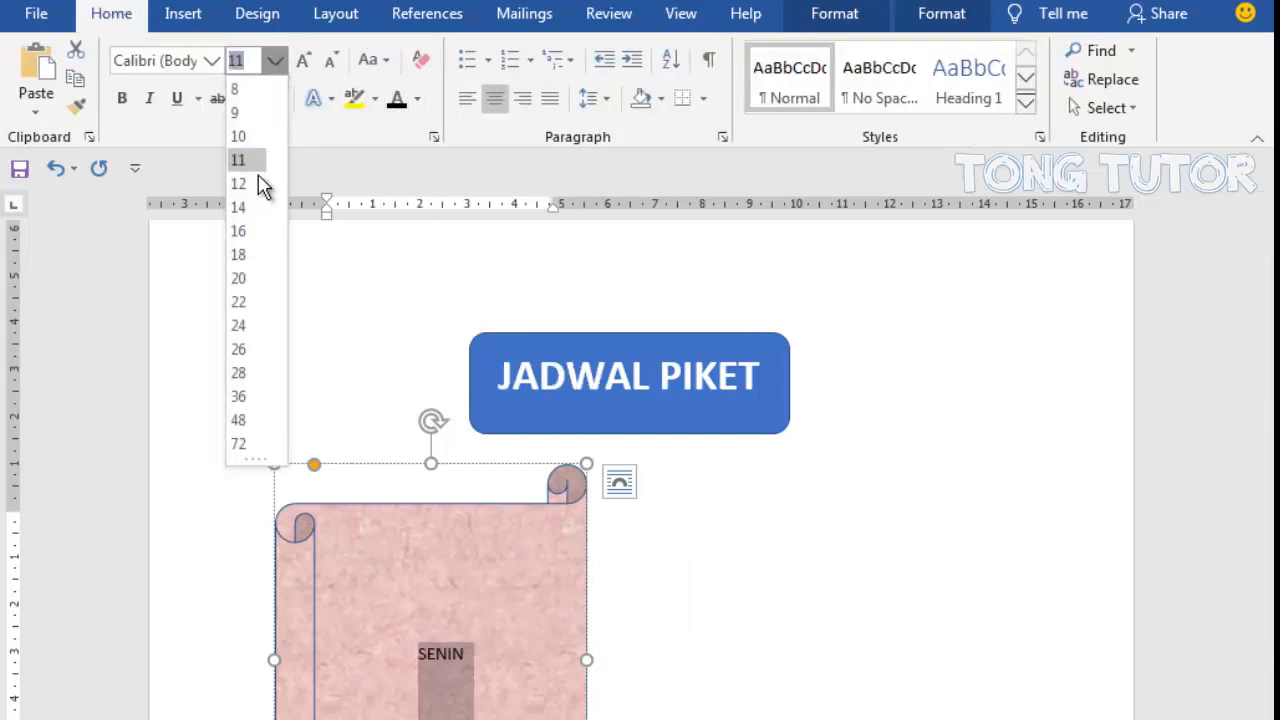
{"action": "left_click", "coordinate": [245, 233]}
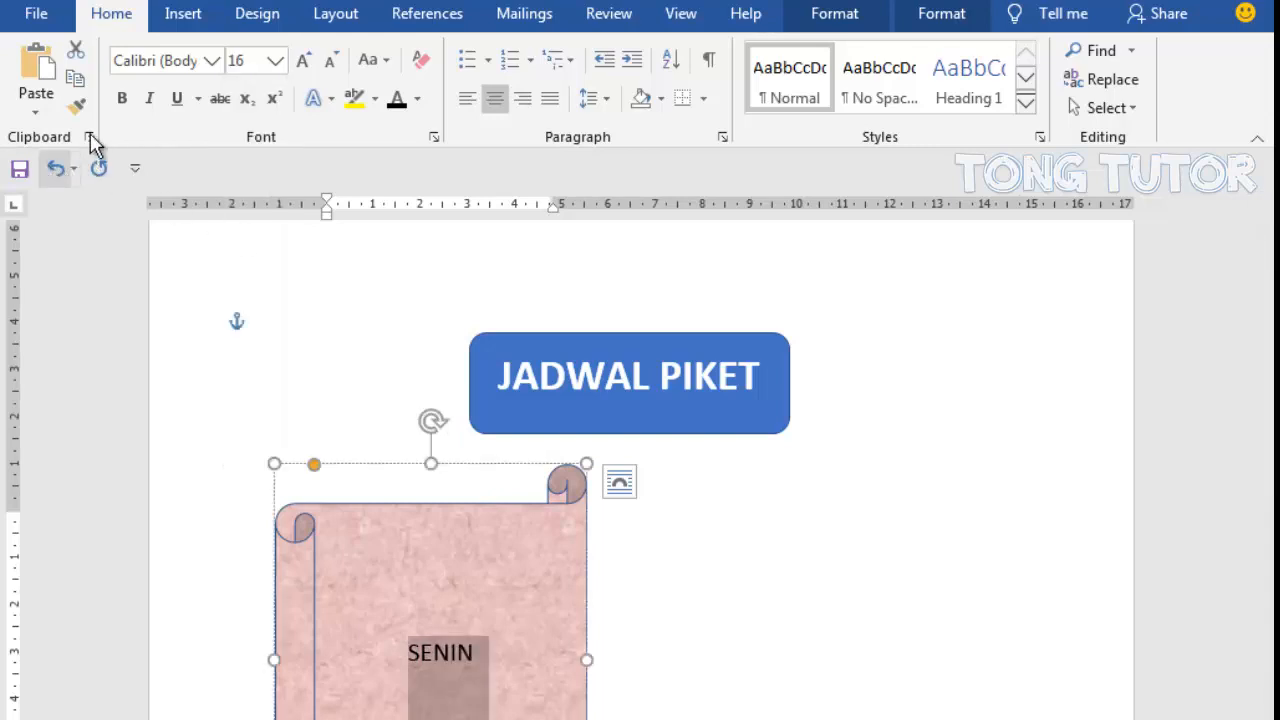
{"action": "left_click", "coordinate": [121, 100]}
- Start a left-aligned numbered list on a new line below "SENIN" and reduce its indent to the text's left edge
{"action": "left_click", "coordinate": [507, 671]}
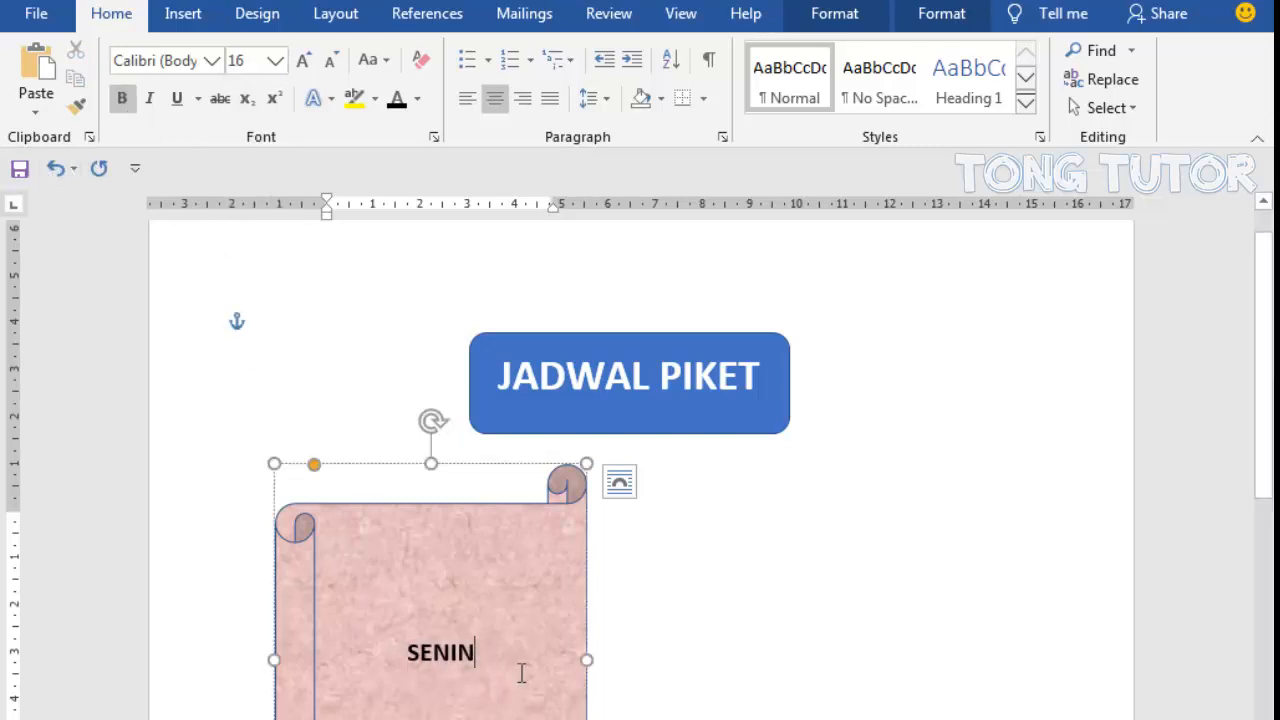
{"action": "key", "text": "Return"}
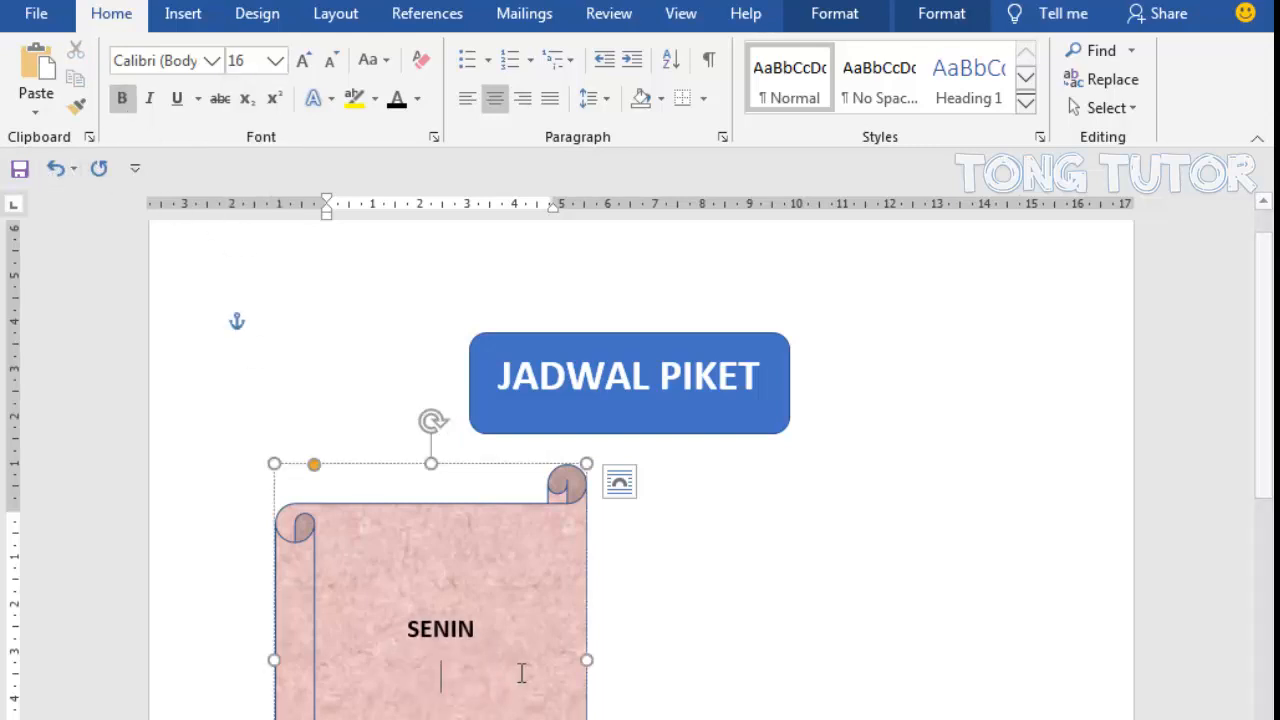
{"action": "left_click", "coordinate": [469, 102]}
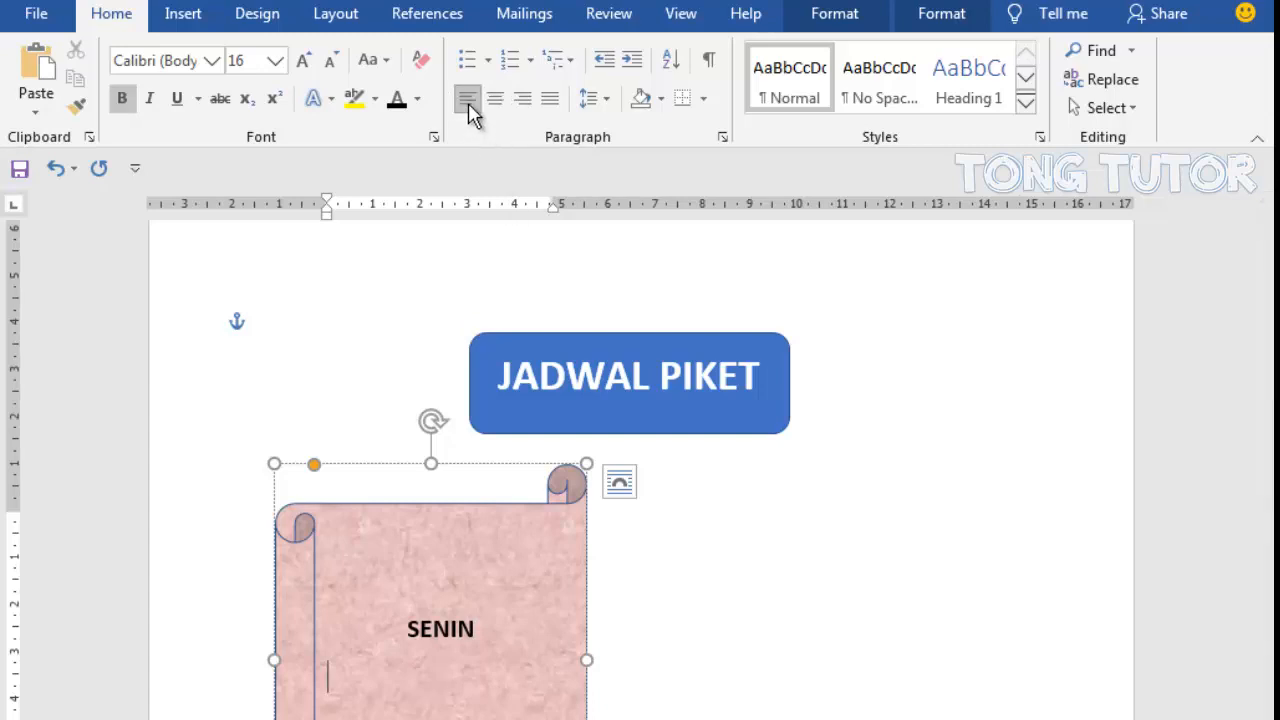
{"action": "left_click", "coordinate": [510, 62]}
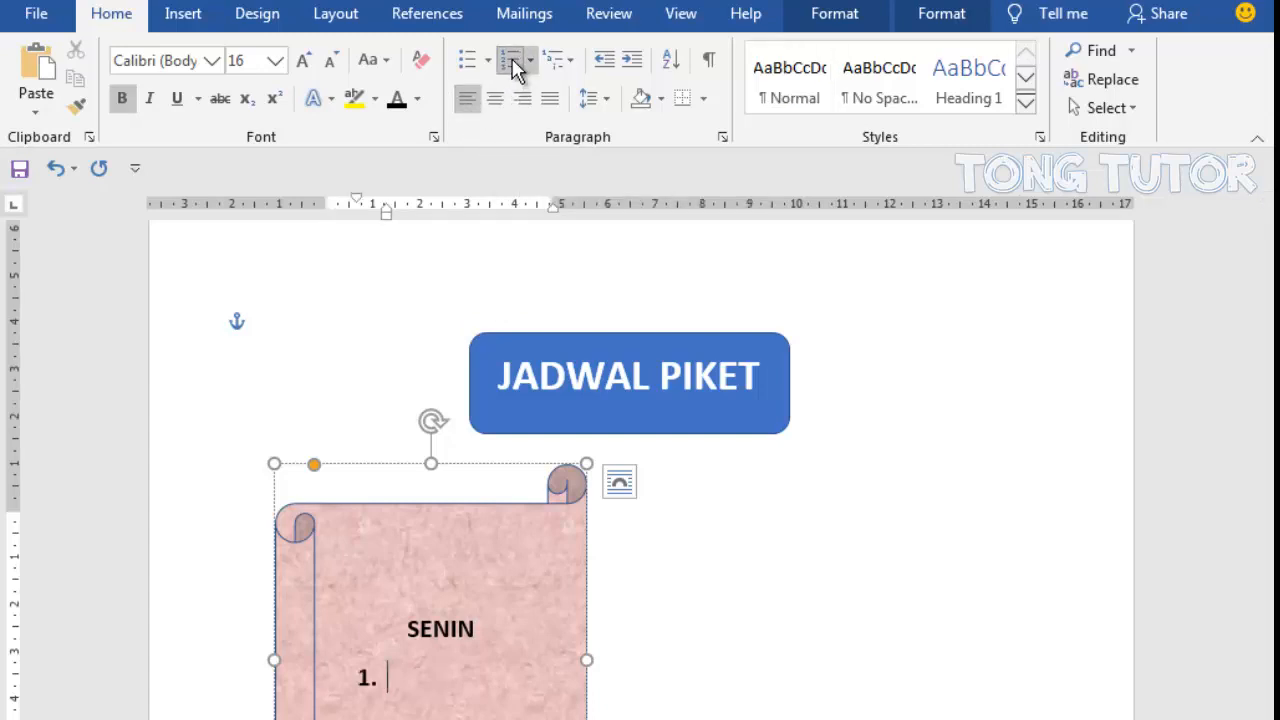
{"action": "mouse_move", "coordinate": [357, 199]}
{"action": "left_mouse_down"}
{"action": "mouse_move", "coordinate": [331, 207]}
{"action": "mouse_move", "coordinate": [378, 213]}
{"action": "mouse_move", "coordinate": [361, 212]}
{"action": "mouse_move", "coordinate": [366, 221]}
{"action": "left_mouse_up"}
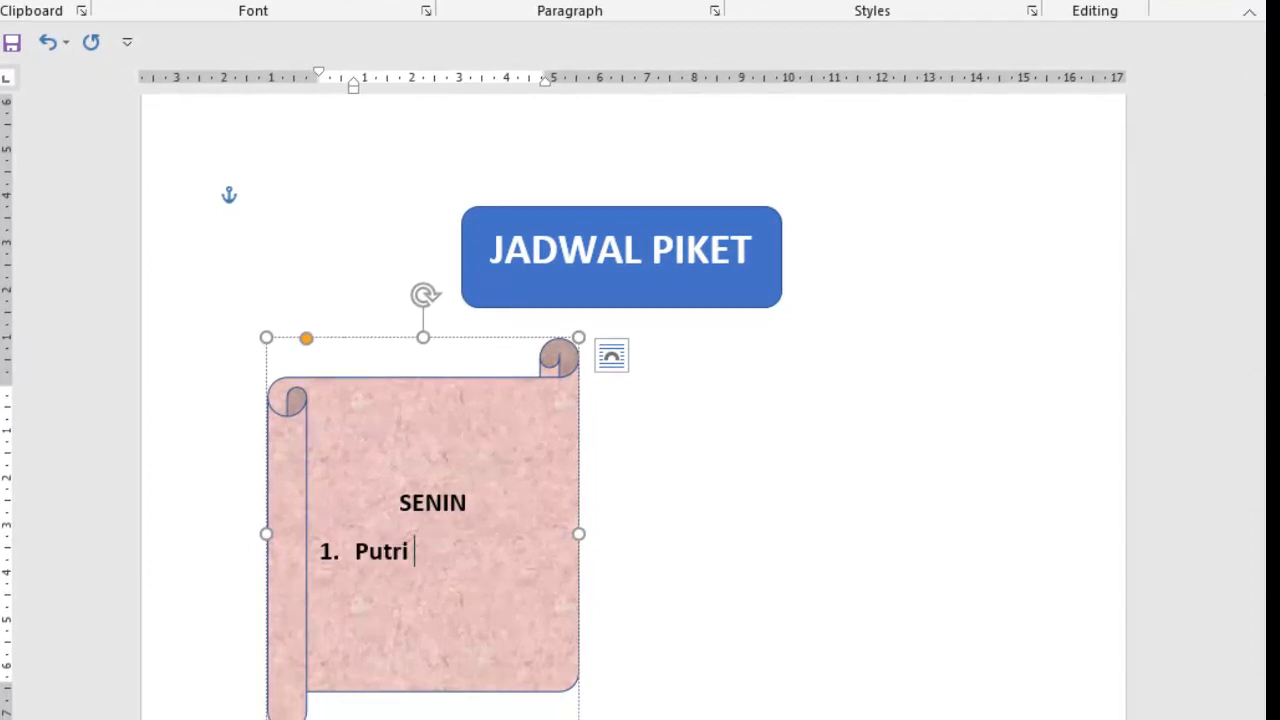
- Enter the first two people's full names as items 1 and 2 of the list under "SENIN"
{"action": "type", "text": "nay"}
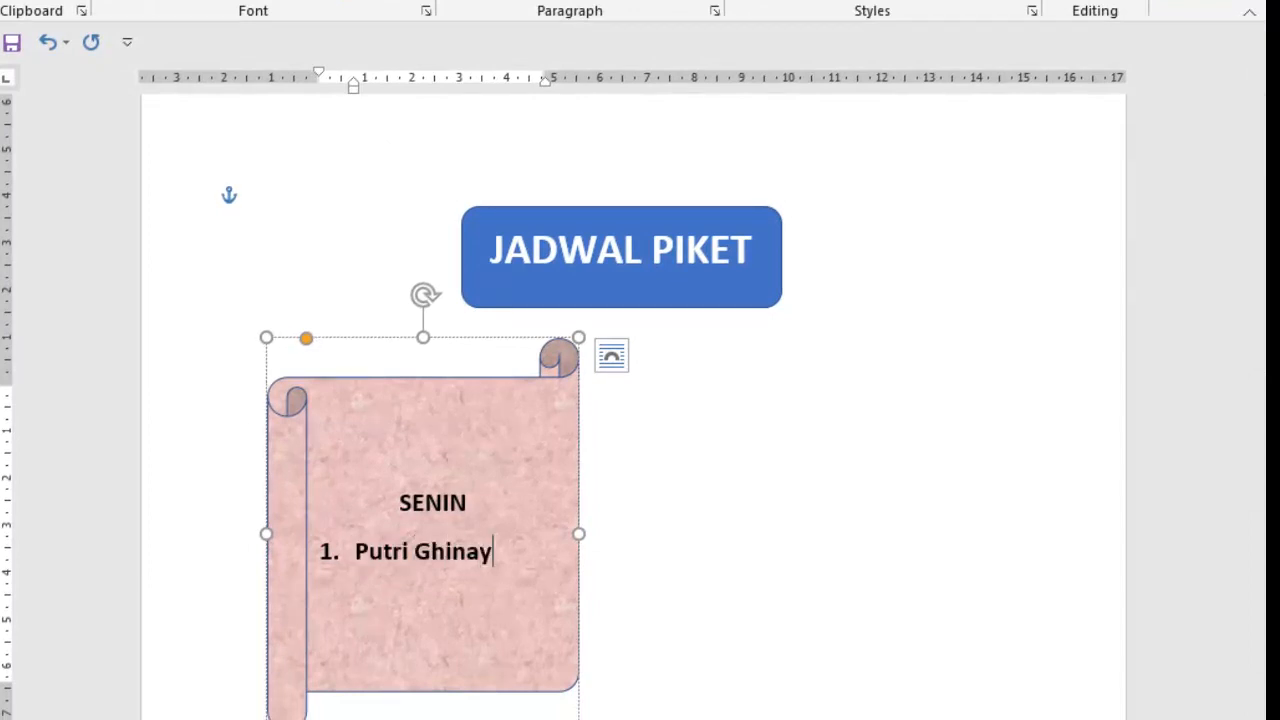
{"action": "type", "text": "a"}
{"action": "key", "text": "Return"}
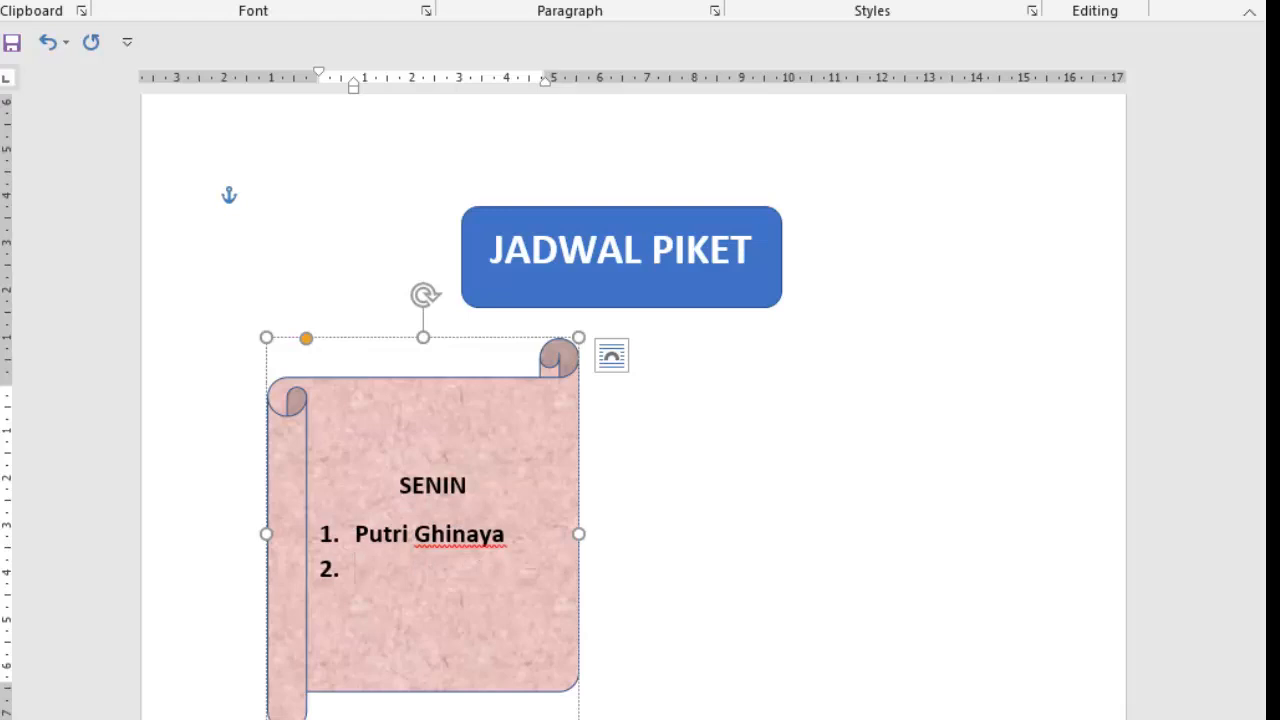
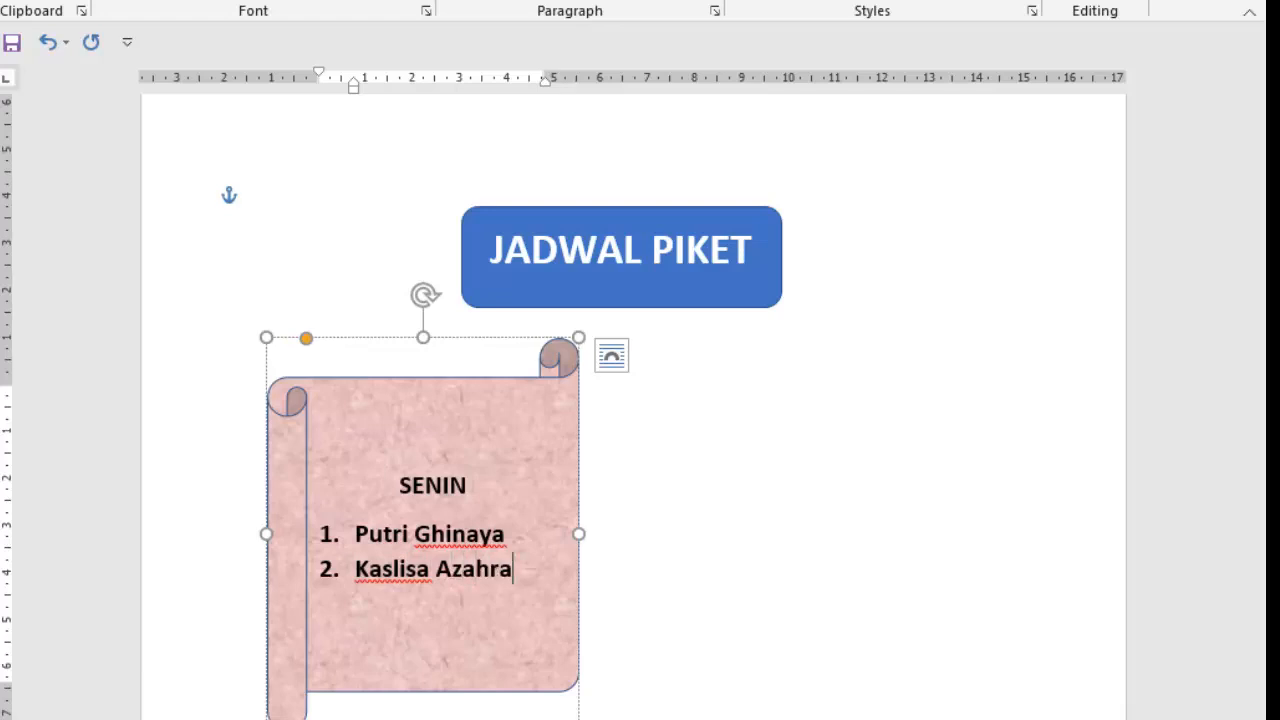
{"action": "key", "text": "Return"}
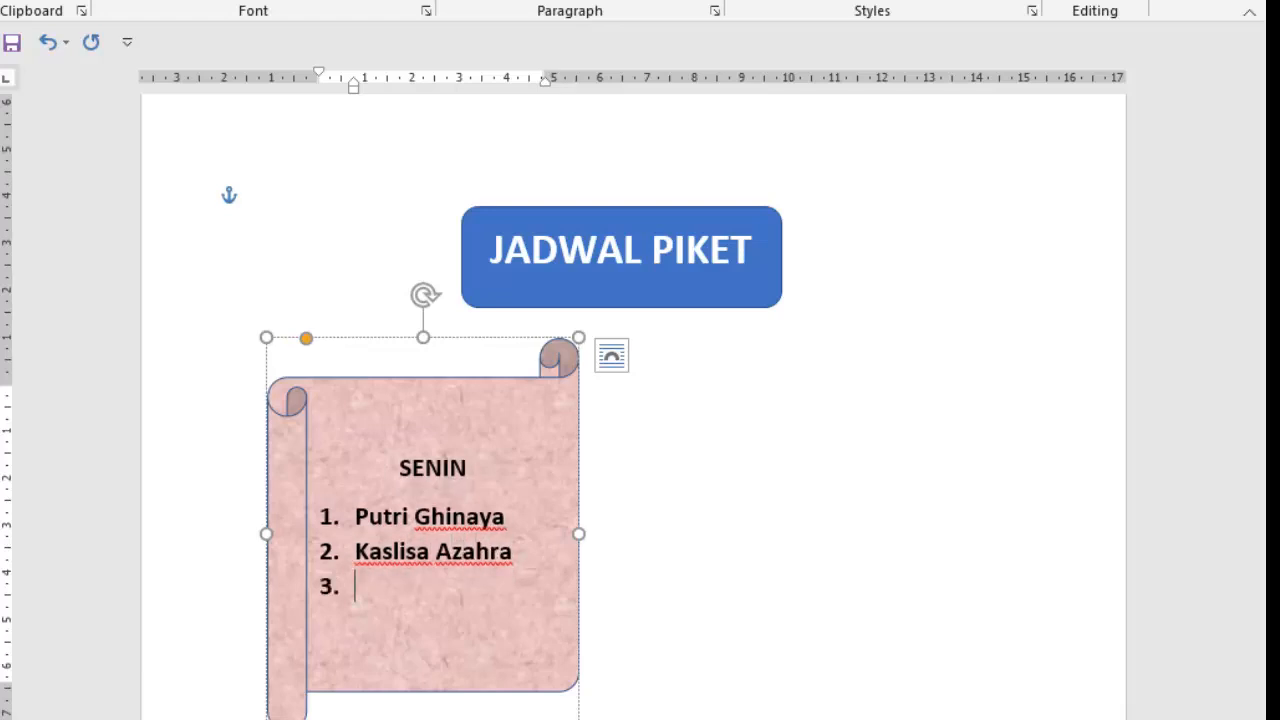
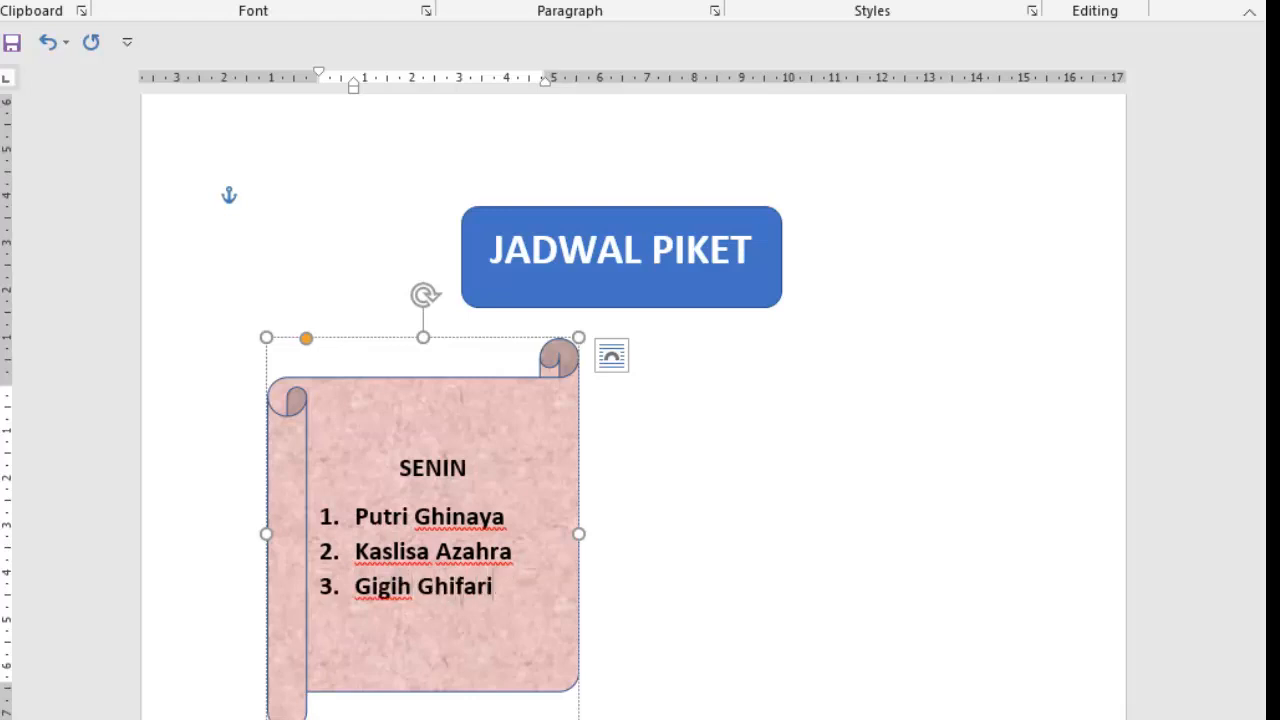
- Enter two more people's full names as items 3 and 4 of the SENIN list
{"action": "key", "text": "Return"}
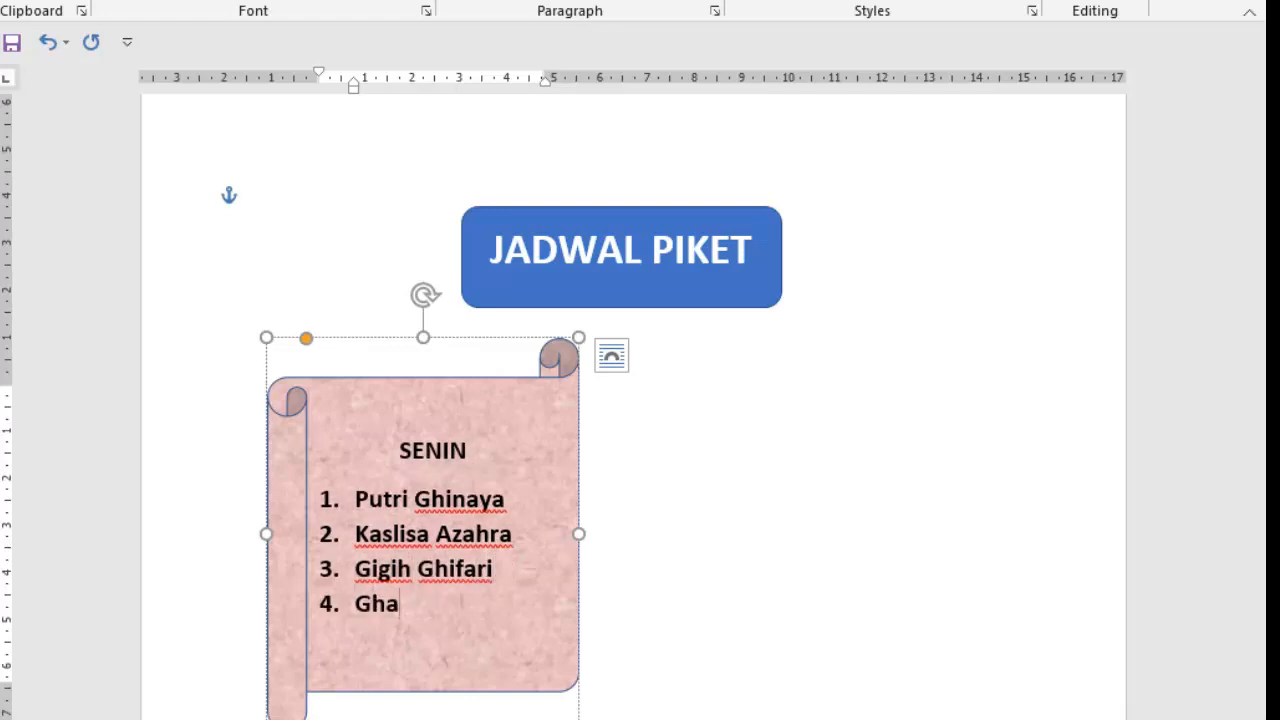
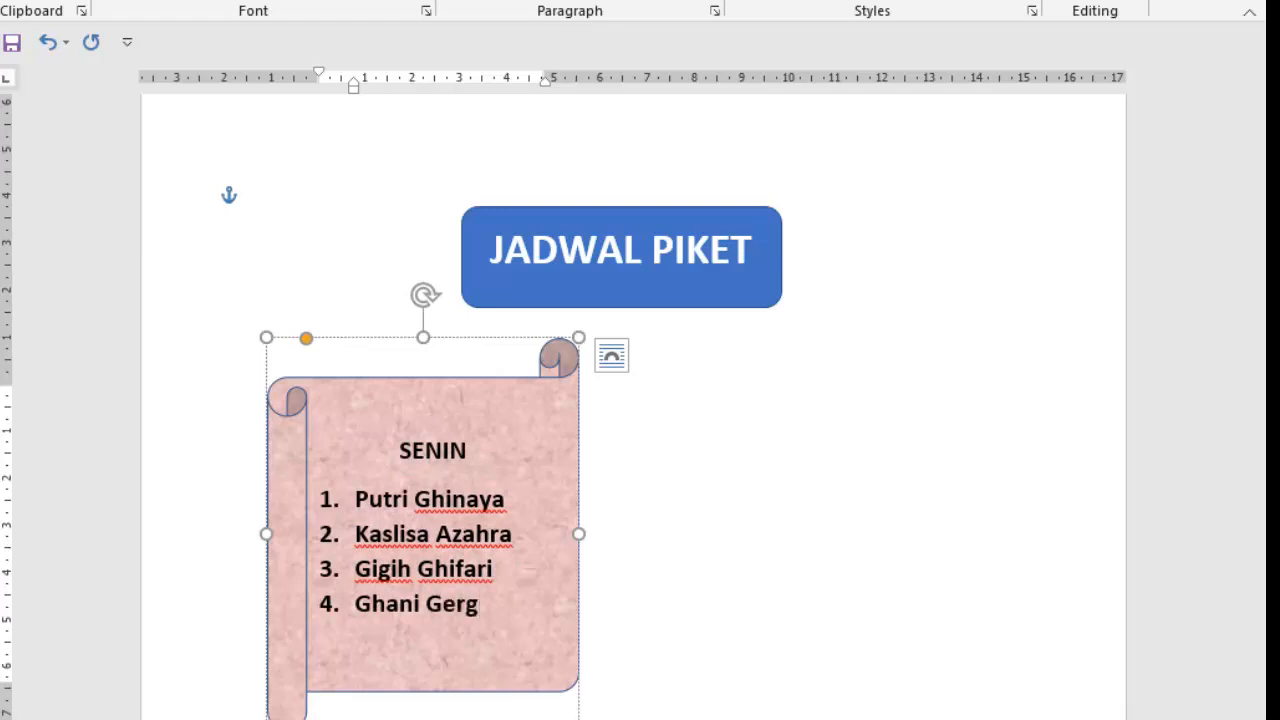
{"action": "key", "text": "Return"}
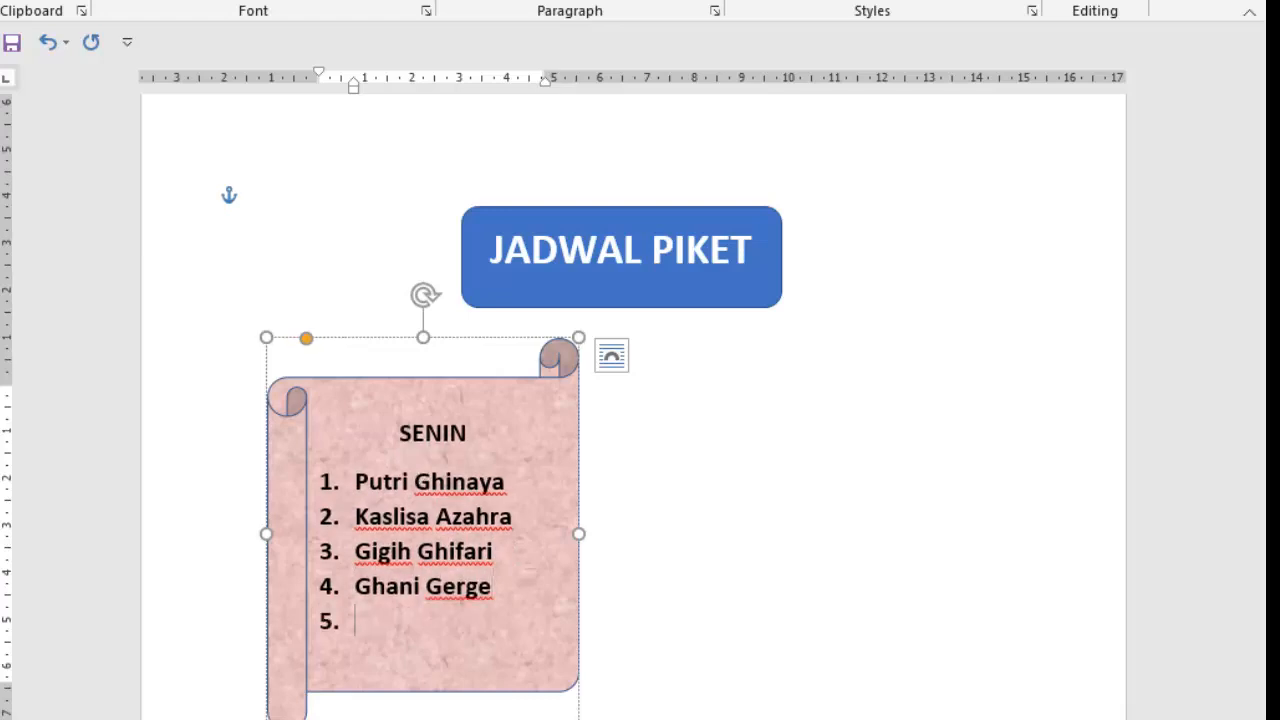
- Complete the SENIN list with the last two people's names as items 5 and 6
{"action": "type", "text": "M. Yu"}
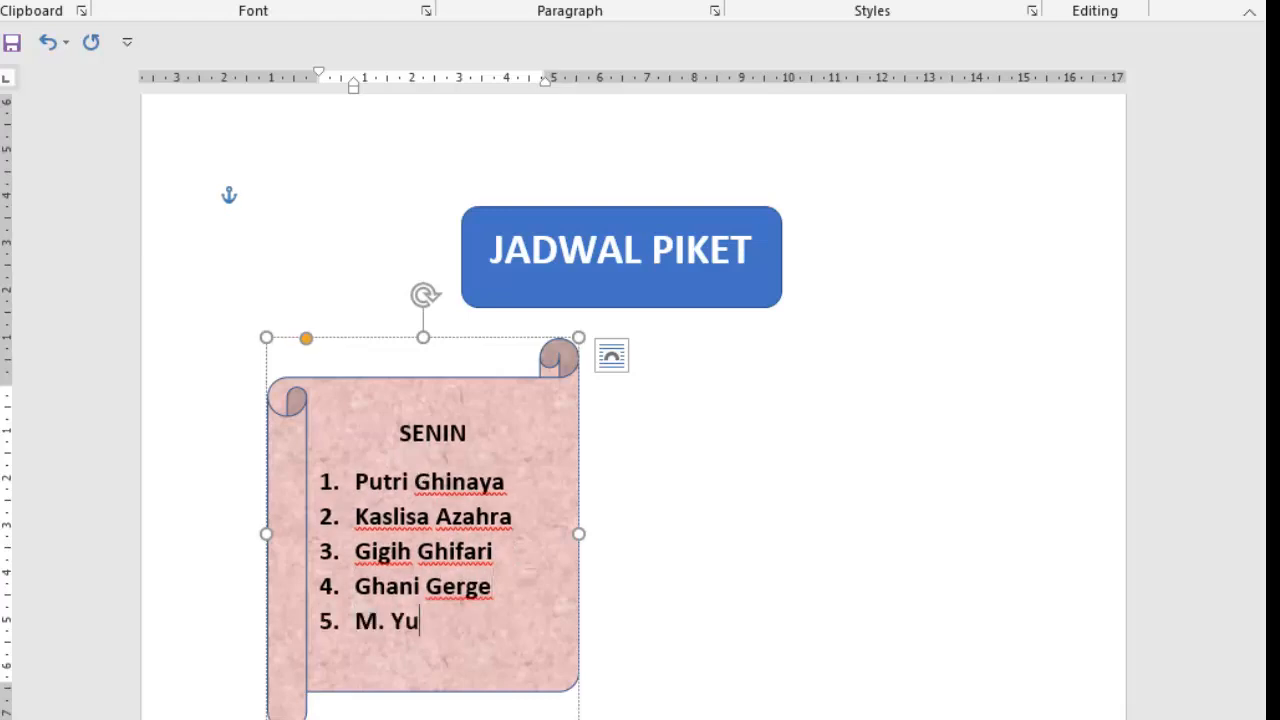
{"action": "type", "text": "suf"}
{"action": "key", "text": "Return"}
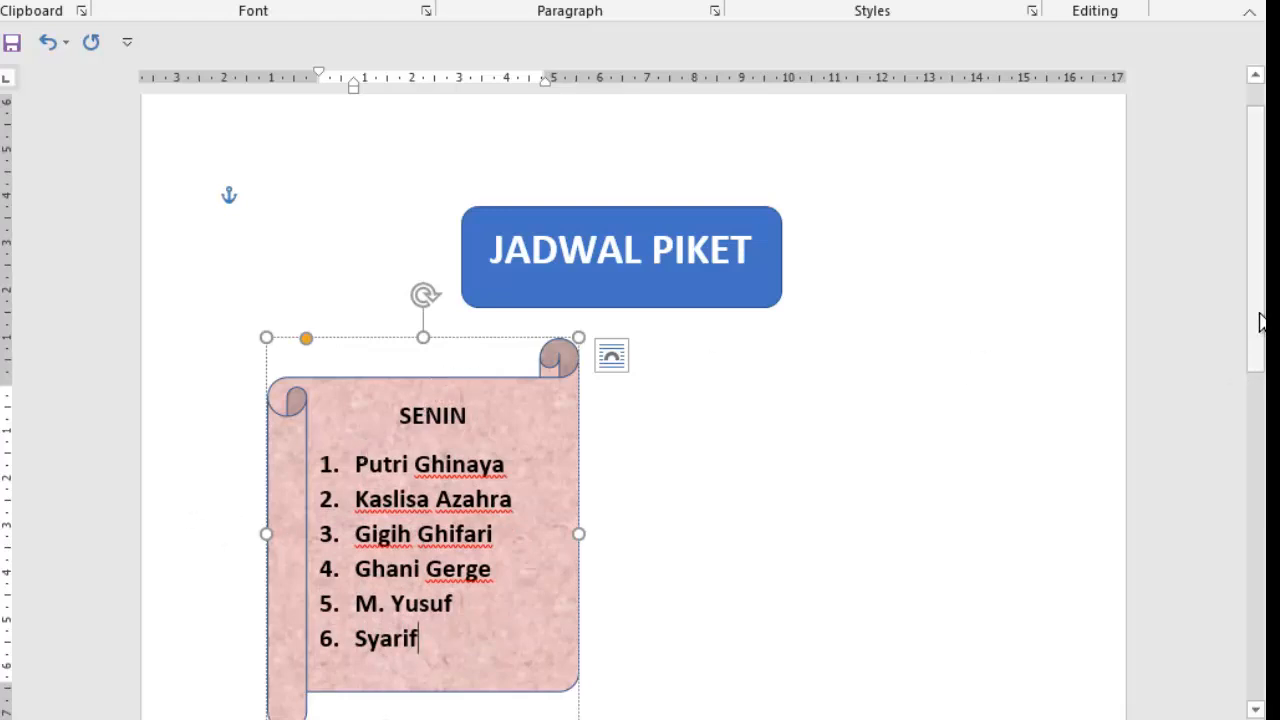
- Copy the whole completed SENIN scroll shape with its list
{"action": "left_click_drag", "start_coordinate": [1259, 313], "coordinate": [1265, 419]}
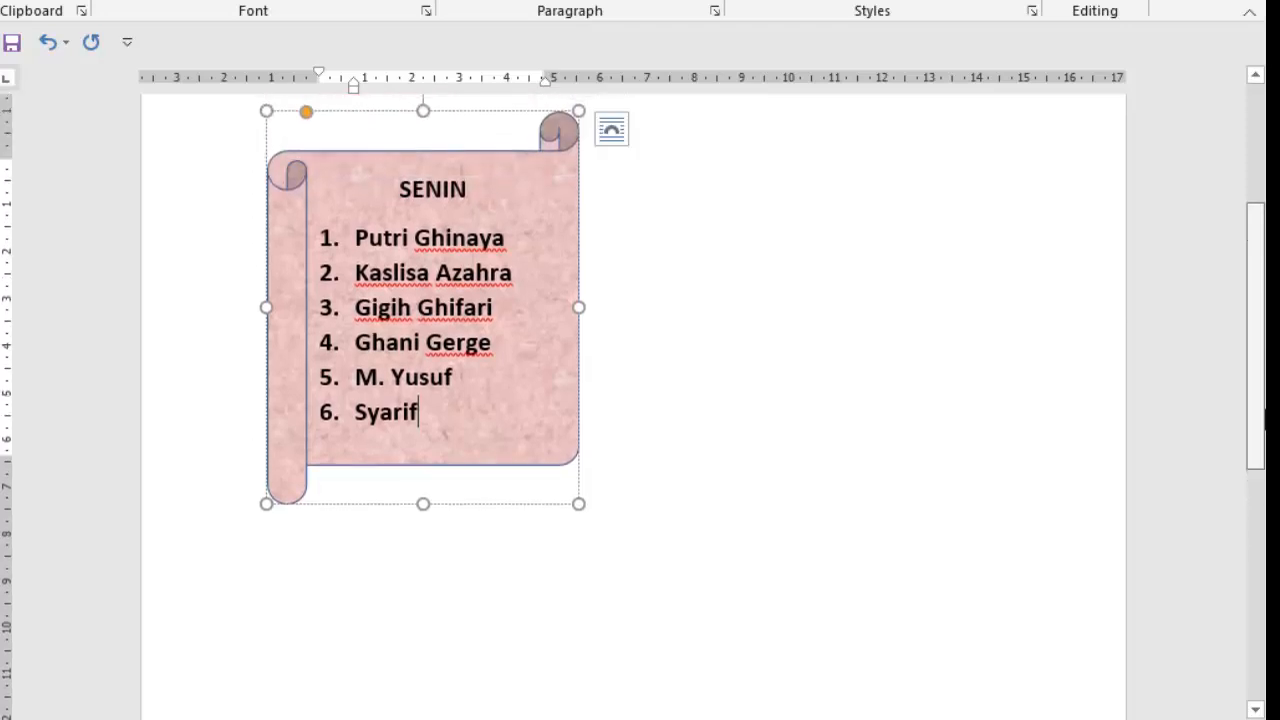
{"action": "left_click_drag", "start_coordinate": [1265, 419], "coordinate": [1265, 386]}
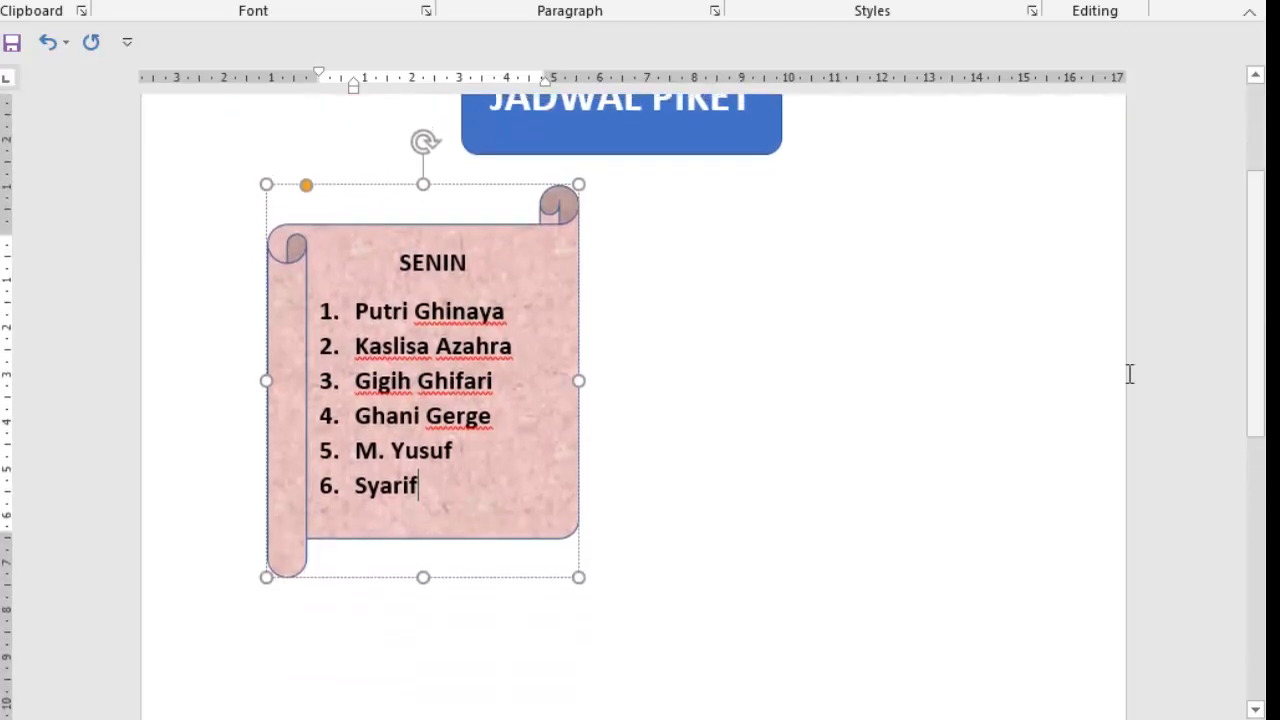
{"action": "left_click", "coordinate": [541, 230]}
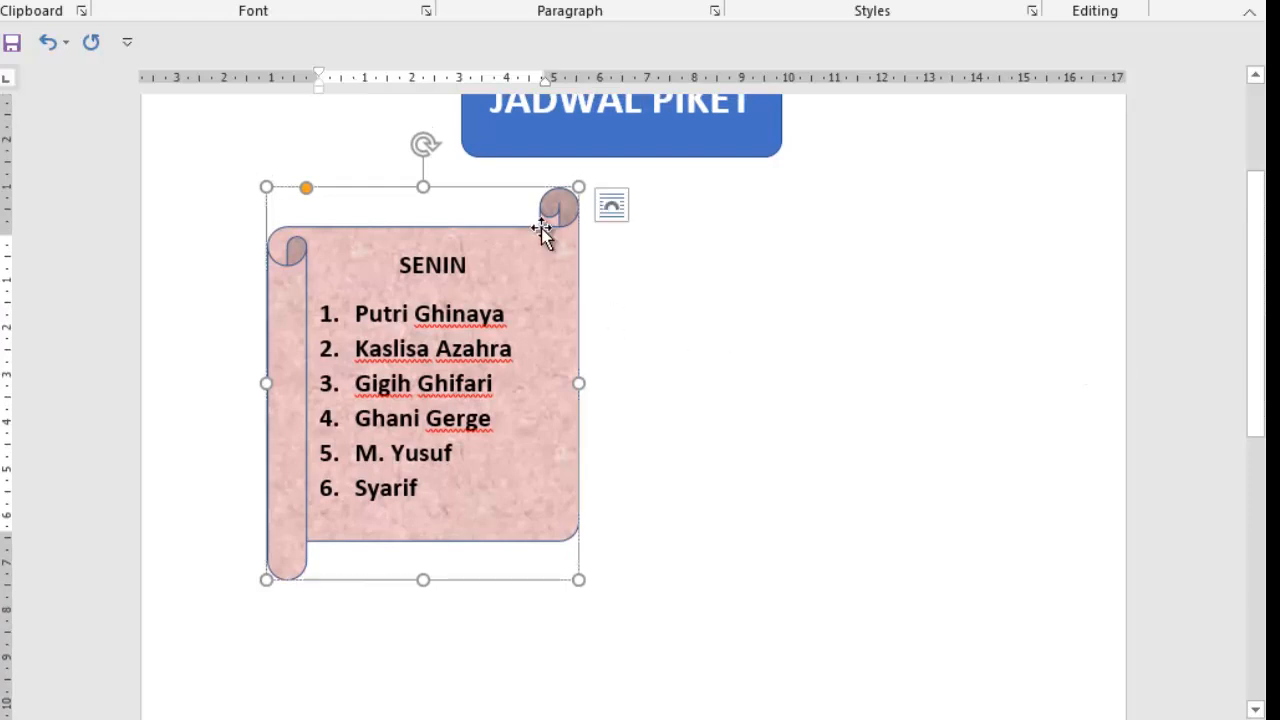
{"action": "right_click", "coordinate": [543, 212]}
{"action": "left_click", "coordinate": [598, 257]}
- Paste five copies of the SENIN scroll shape onto the page
{"action": "right_click", "coordinate": [686, 317]}
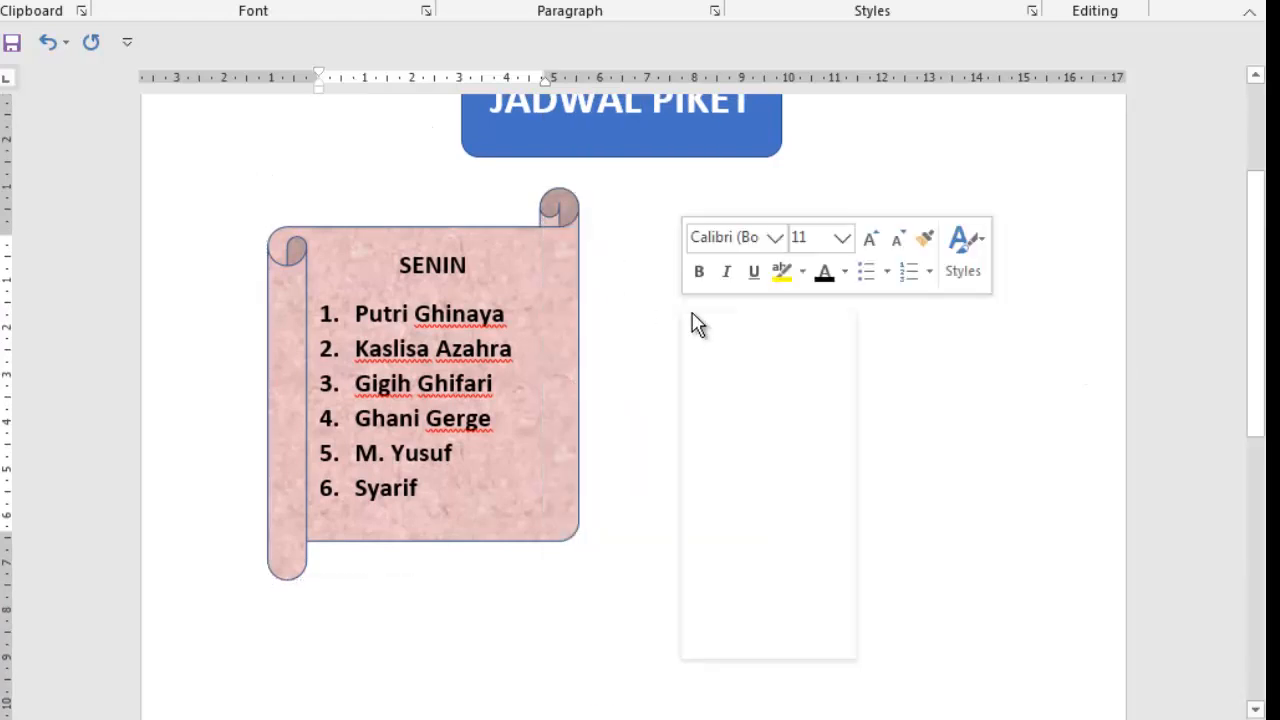
{"action": "left_click", "coordinate": [728, 421]}
{"action": "right_click", "coordinate": [675, 397]}
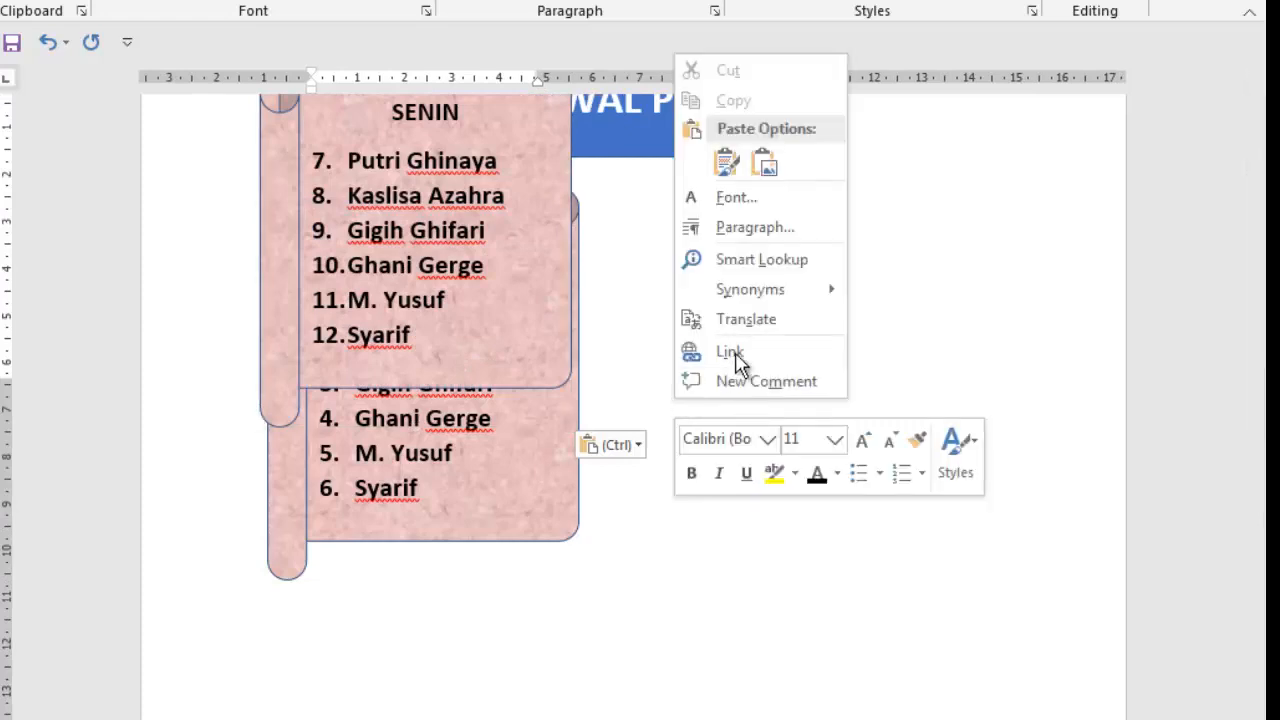
{"action": "left_click", "coordinate": [739, 175]}
{"action": "right_click", "coordinate": [660, 340]}
{"action": "left_click", "coordinate": [718, 452]}
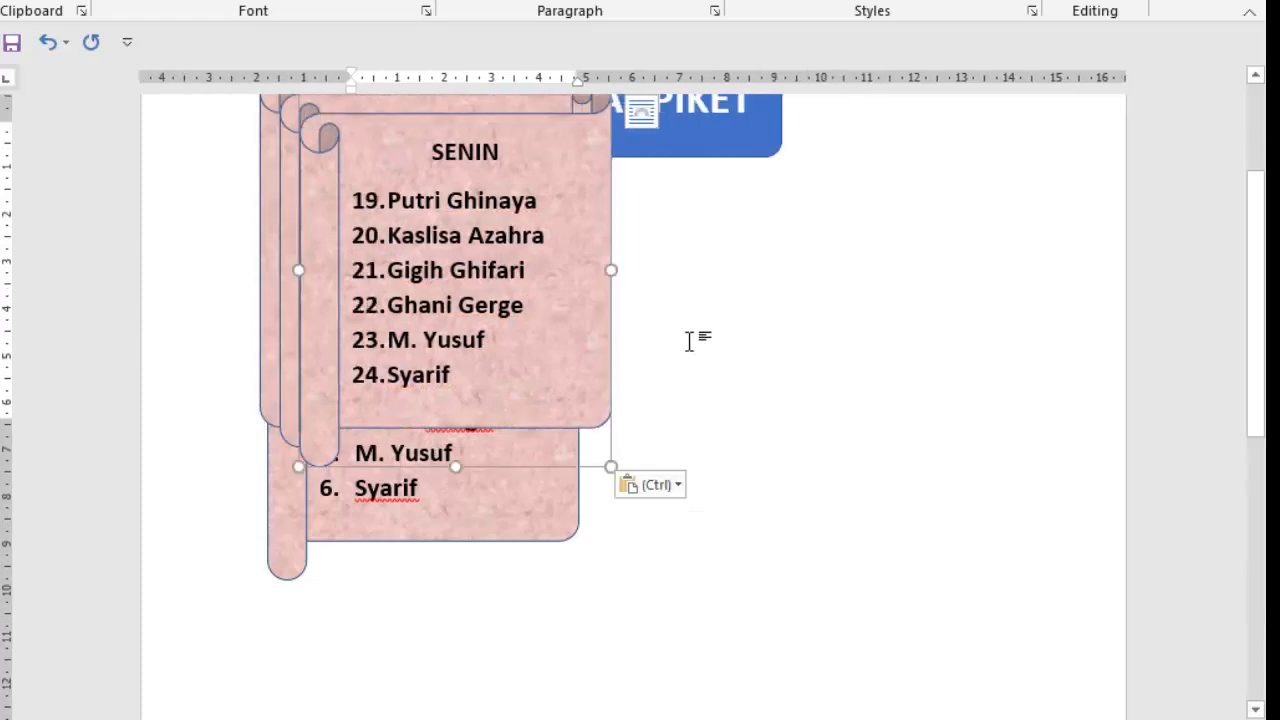
{"action": "right_click", "coordinate": [690, 341]}
{"action": "left_click", "coordinate": [742, 450]}
{"action": "right_click", "coordinate": [704, 345]}
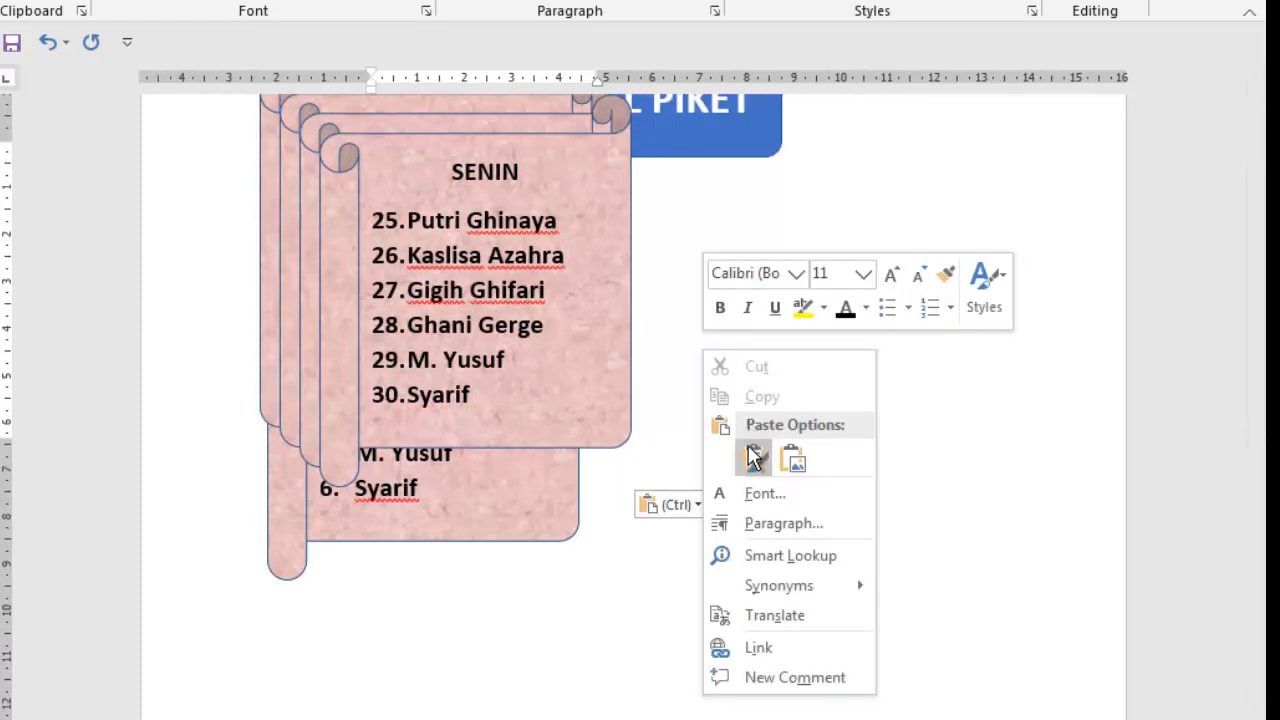
{"action": "left_click", "coordinate": [748, 456]}
- Arrange three of the copied scrolls so one sits beside the original and two form a second row below
{"action": "left_click_drag", "start_coordinate": [581, 200], "coordinate": [928, 229]}
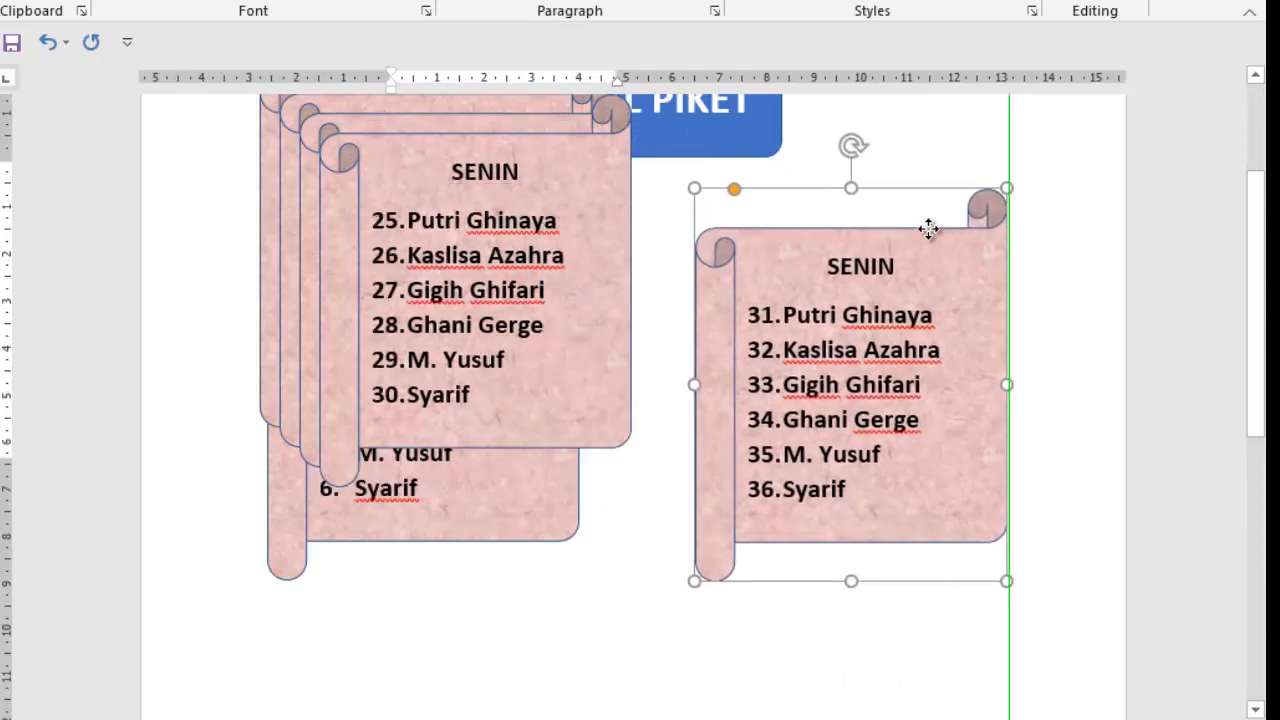
{"action": "left_click_drag", "start_coordinate": [566, 134], "coordinate": [516, 593]}
{"action": "scroll", "coordinate": [520, 580], "scroll_direction": "down", "scroll_amount": 4}
{"action": "scroll", "coordinate": [1242, 383], "scroll_direction": "up", "scroll_amount": 2}
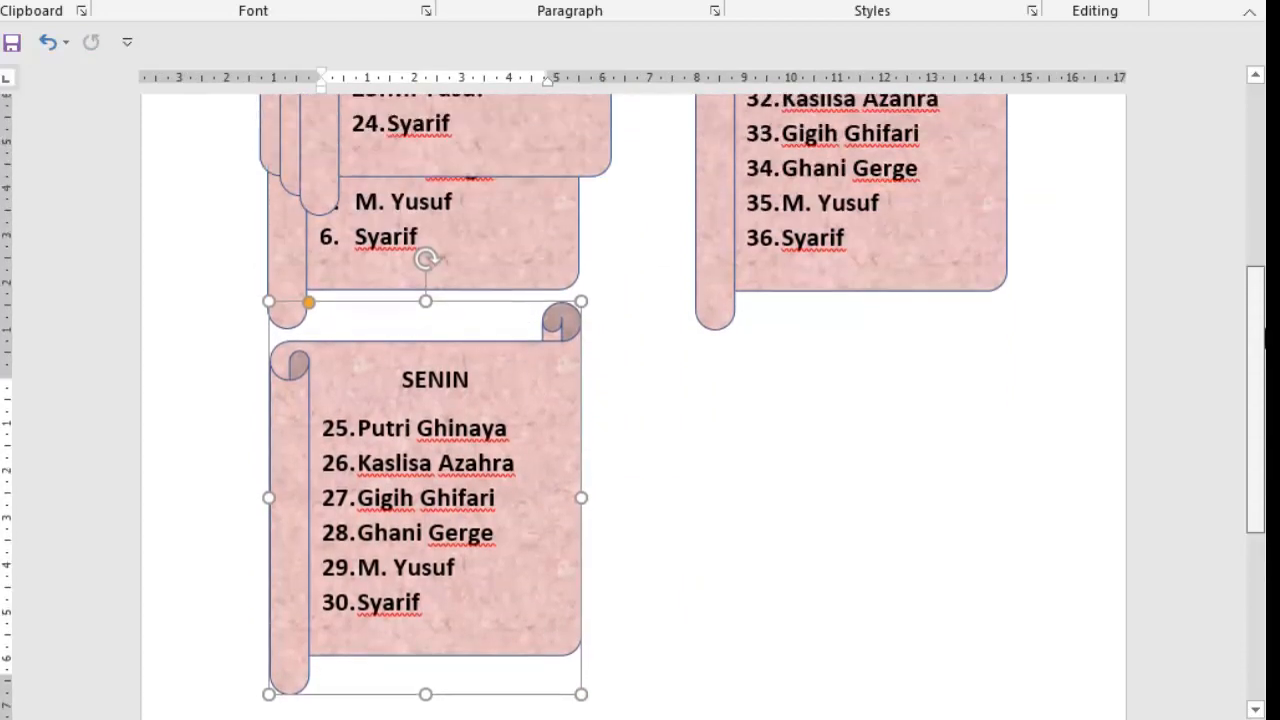
{"action": "left_click", "coordinate": [571, 194]}
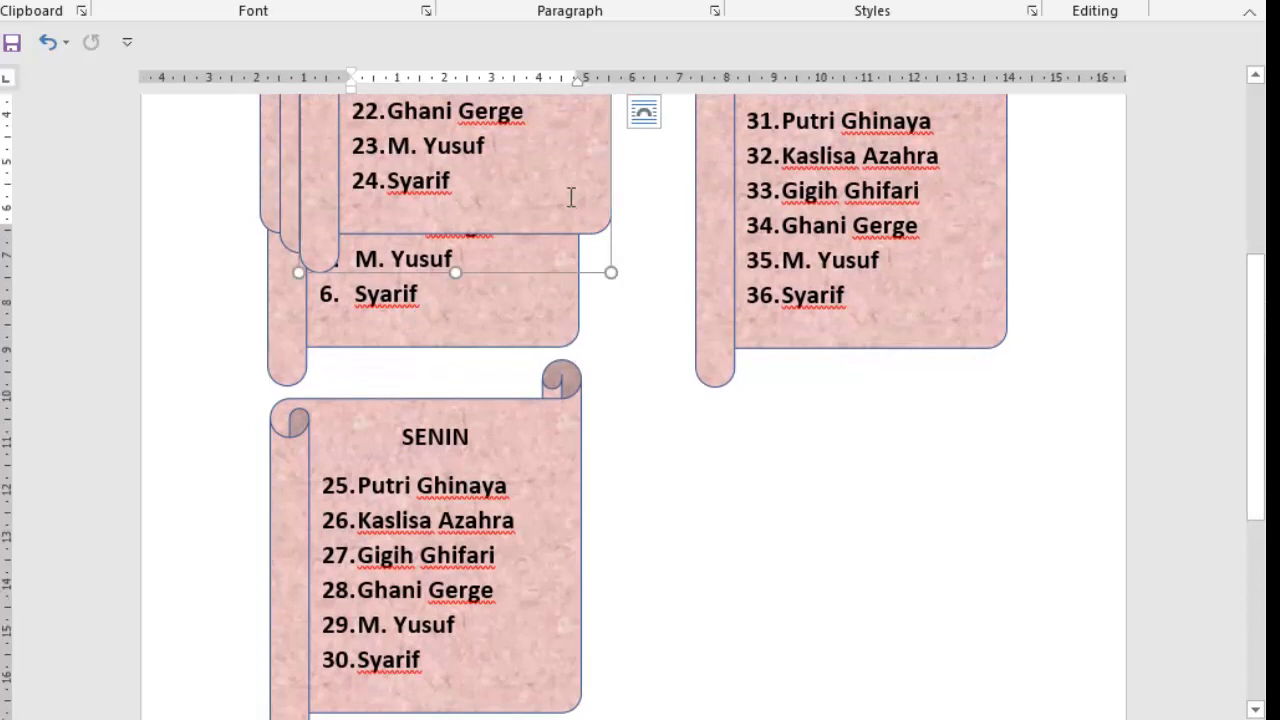
{"action": "left_click_drag", "start_coordinate": [601, 213], "coordinate": [1002, 679]}
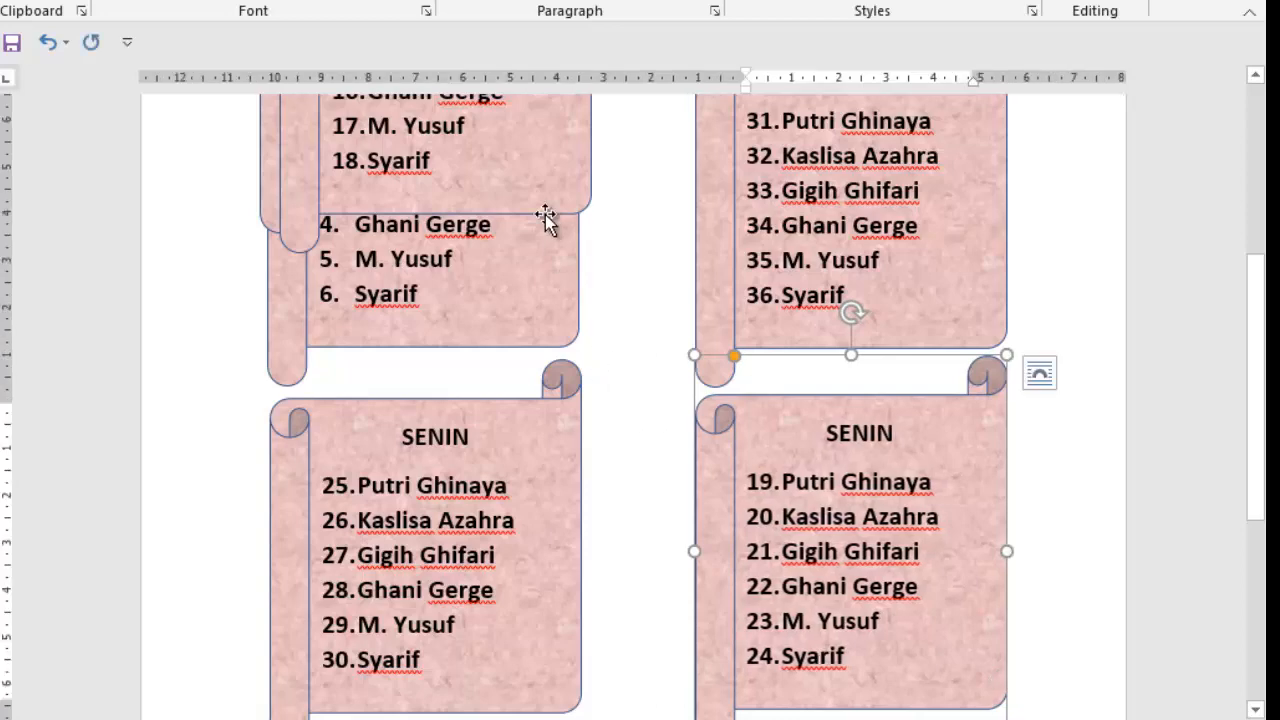
- Move the scroll copy numbered 13 to 18 to the third row, aligned under the left column
{"action": "left_click_drag", "start_coordinate": [546, 214], "coordinate": [669, 536]}
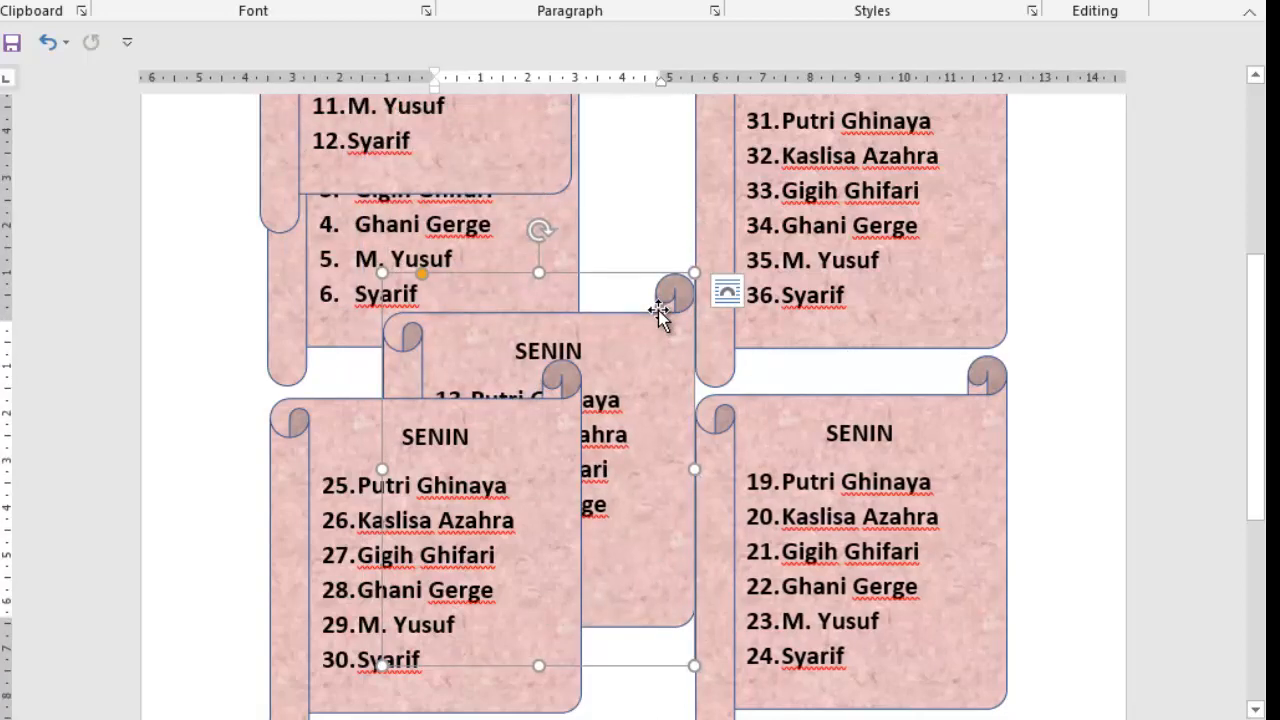
{"action": "left_click_drag", "start_coordinate": [657, 309], "coordinate": [913, 578]}
{"action": "scroll", "coordinate": [913, 578], "scroll_direction": "down", "scroll_amount": 5}
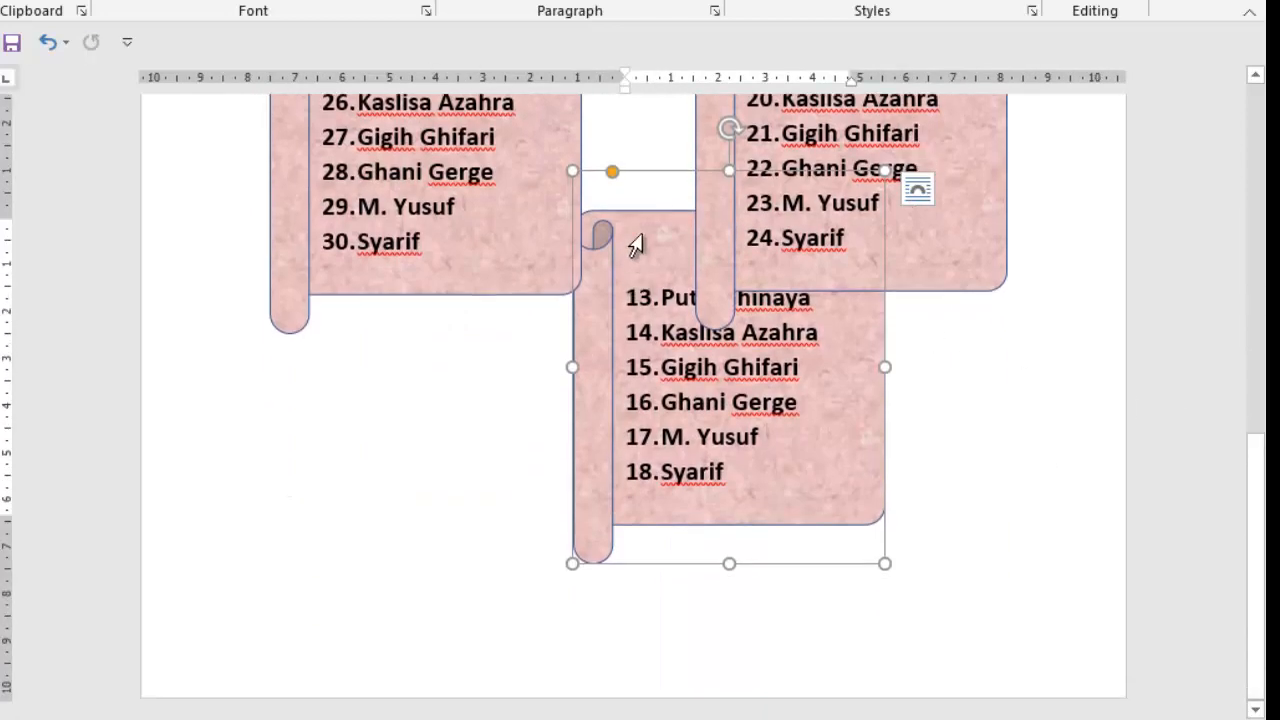
{"action": "left_click_drag", "start_coordinate": [651, 211], "coordinate": [344, 344]}
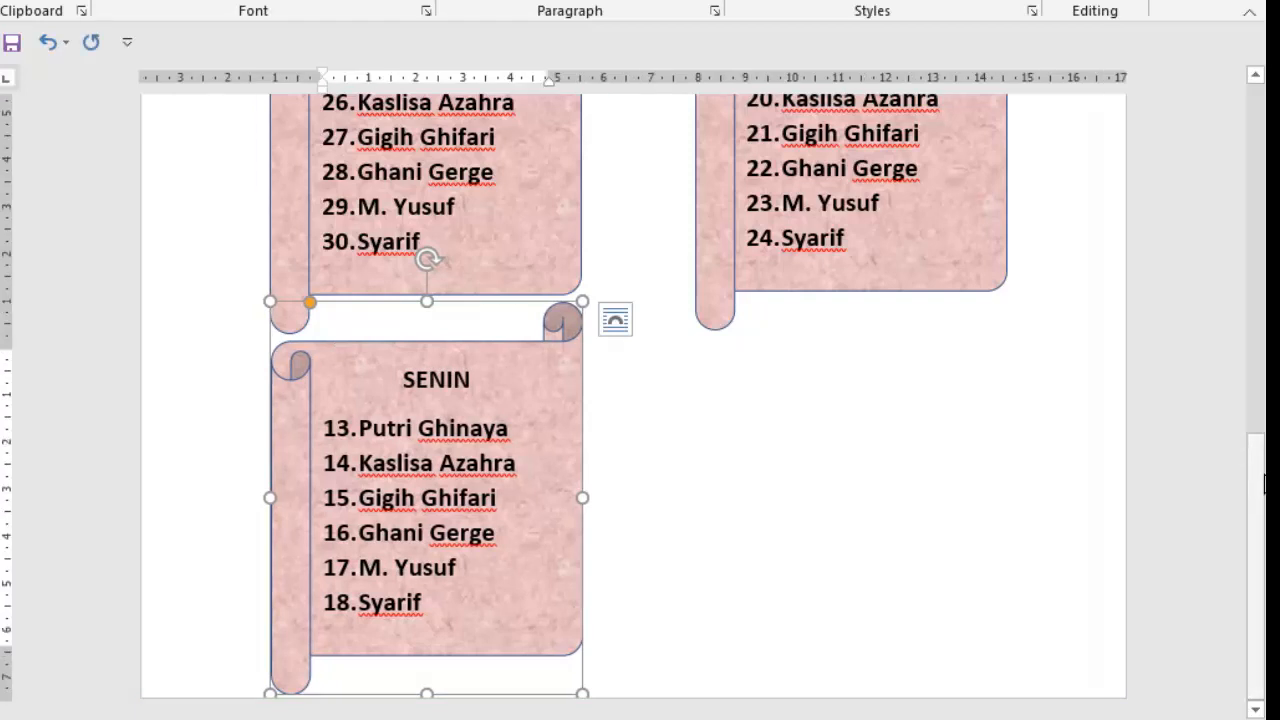
- Move the remaining scroll copy, numbered 7 to 12, to the third row of the right column
{"action": "left_click_drag", "start_coordinate": [1254, 474], "coordinate": [1258, 223]}
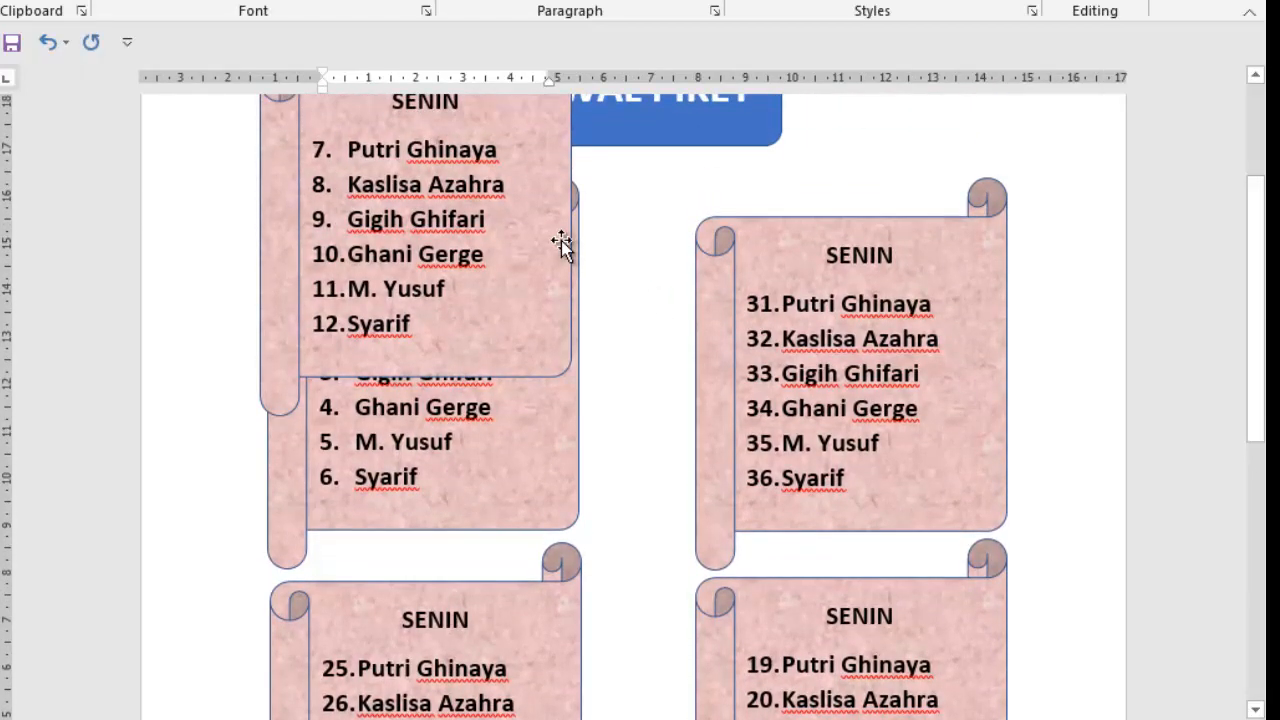
{"action": "left_click", "coordinate": [563, 194]}
{"action": "left_click_drag", "start_coordinate": [566, 189], "coordinate": [968, 524]}
{"action": "scroll", "coordinate": [640, 390], "scroll_direction": "down", "scroll_amount": 5}
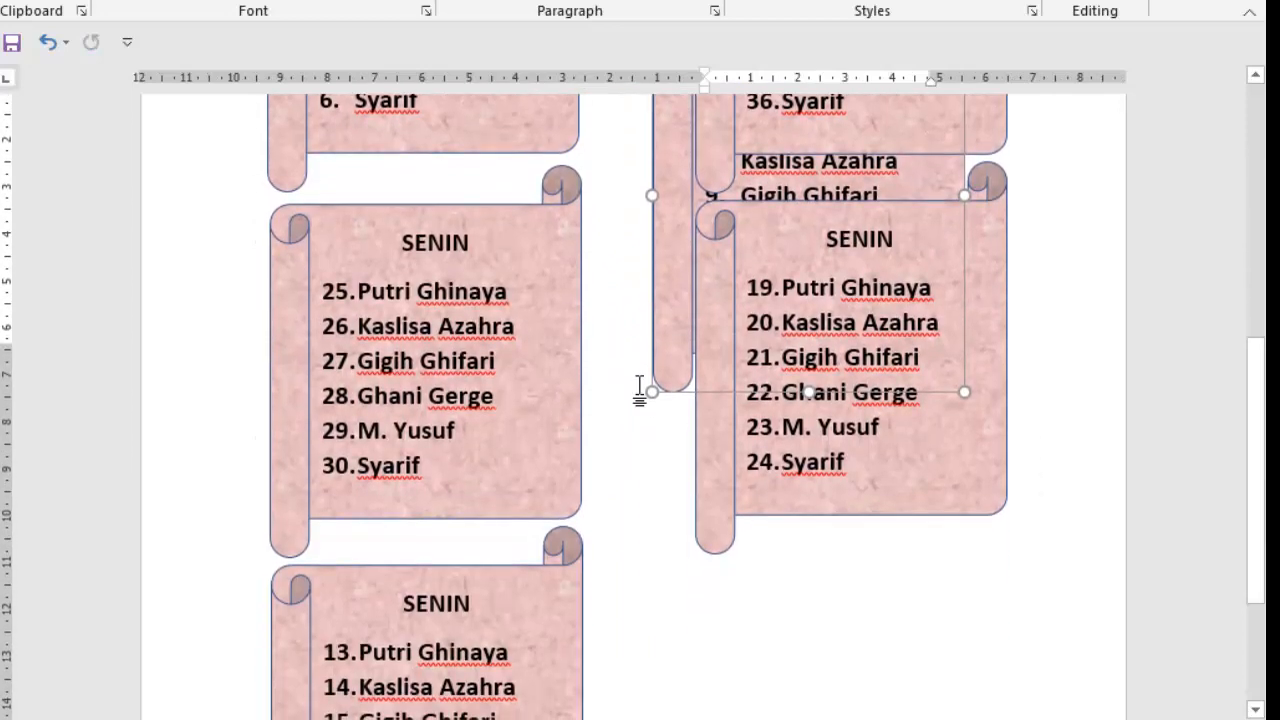
{"action": "left_click_drag", "start_coordinate": [664, 334], "coordinate": [776, 647]}
{"action": "left_click_drag", "start_coordinate": [737, 700], "coordinate": [726, 610]}
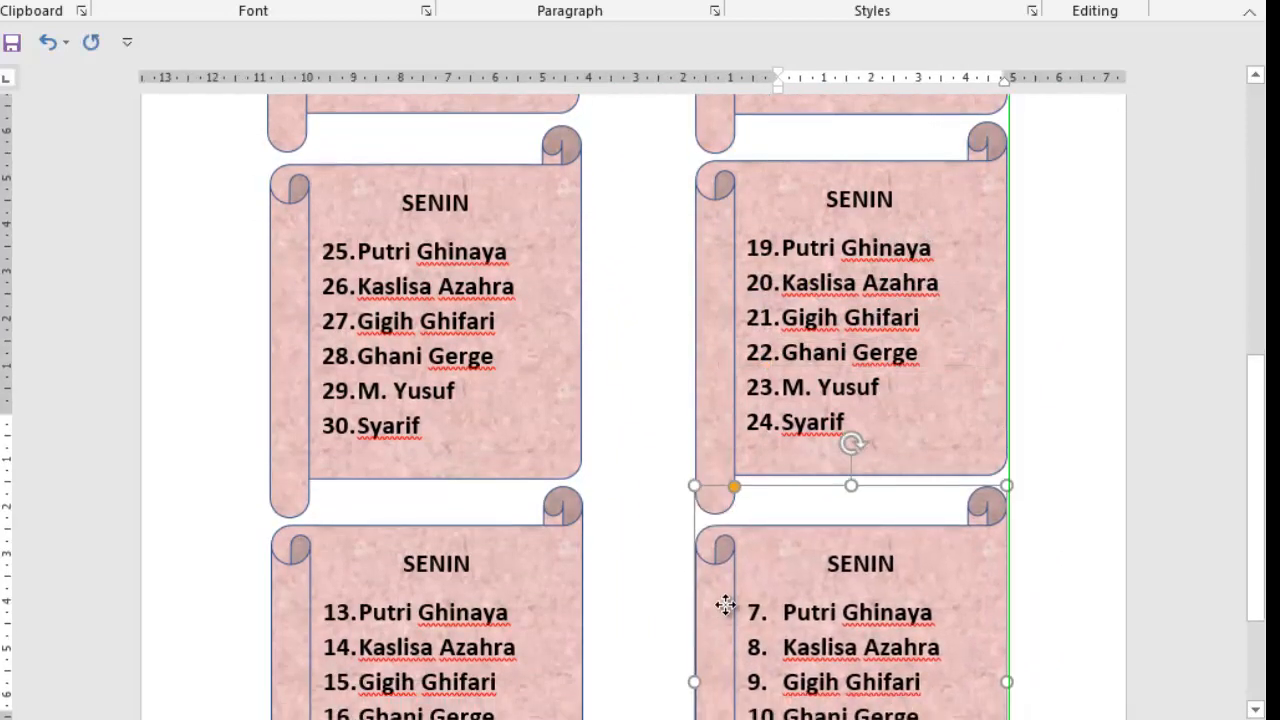
- Nudge the third-row and first-row scrolls of the right column slightly upward
{"action": "scroll", "coordinate": [728, 608], "scroll_direction": "down", "scroll_amount": 3}
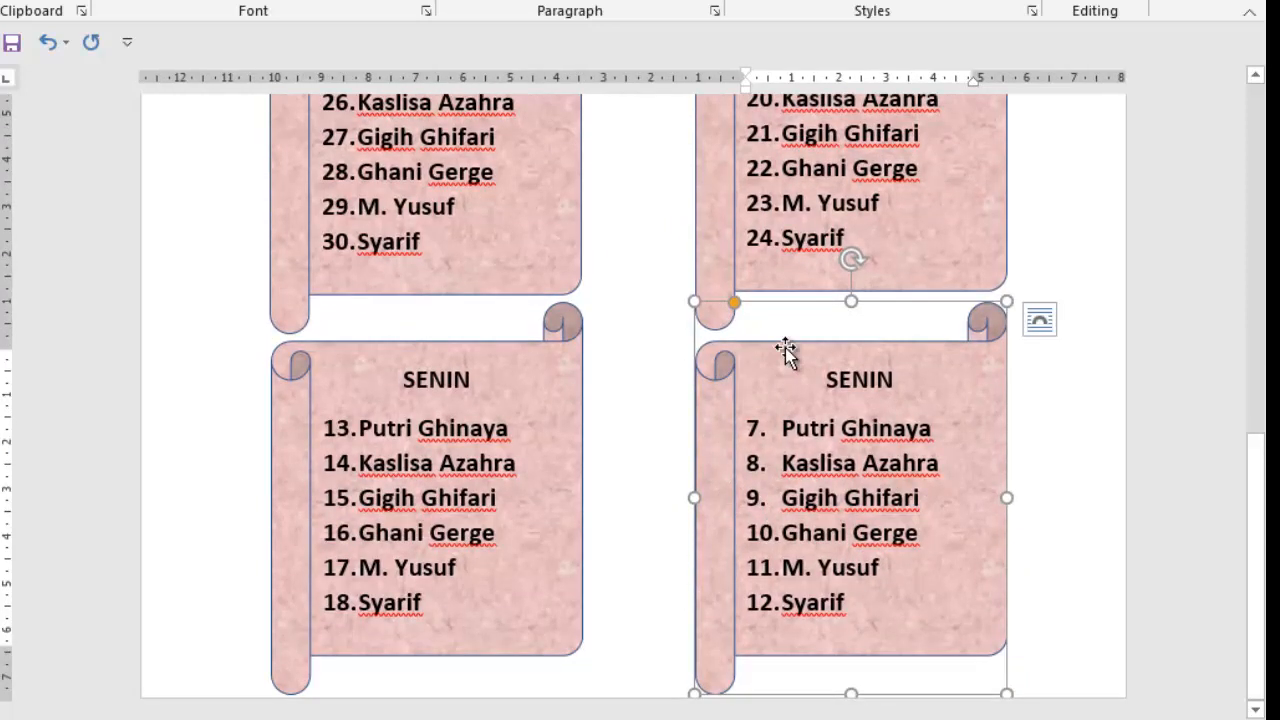
{"action": "mouse_move", "coordinate": [783, 345]}
{"action": "left_mouse_down"}
{"action": "mouse_move", "coordinate": [800, 317]}
{"action": "mouse_move", "coordinate": [779, 340]}
{"action": "left_mouse_up"}
{"action": "left_click_drag", "start_coordinate": [1262, 477], "coordinate": [1262, 118]}
{"action": "left_click_drag", "start_coordinate": [797, 420], "coordinate": [796, 406]}
- Reduce the page's top margin slightly to shift the whole roster layout upward
{"action": "left_click", "coordinate": [485, 228]}
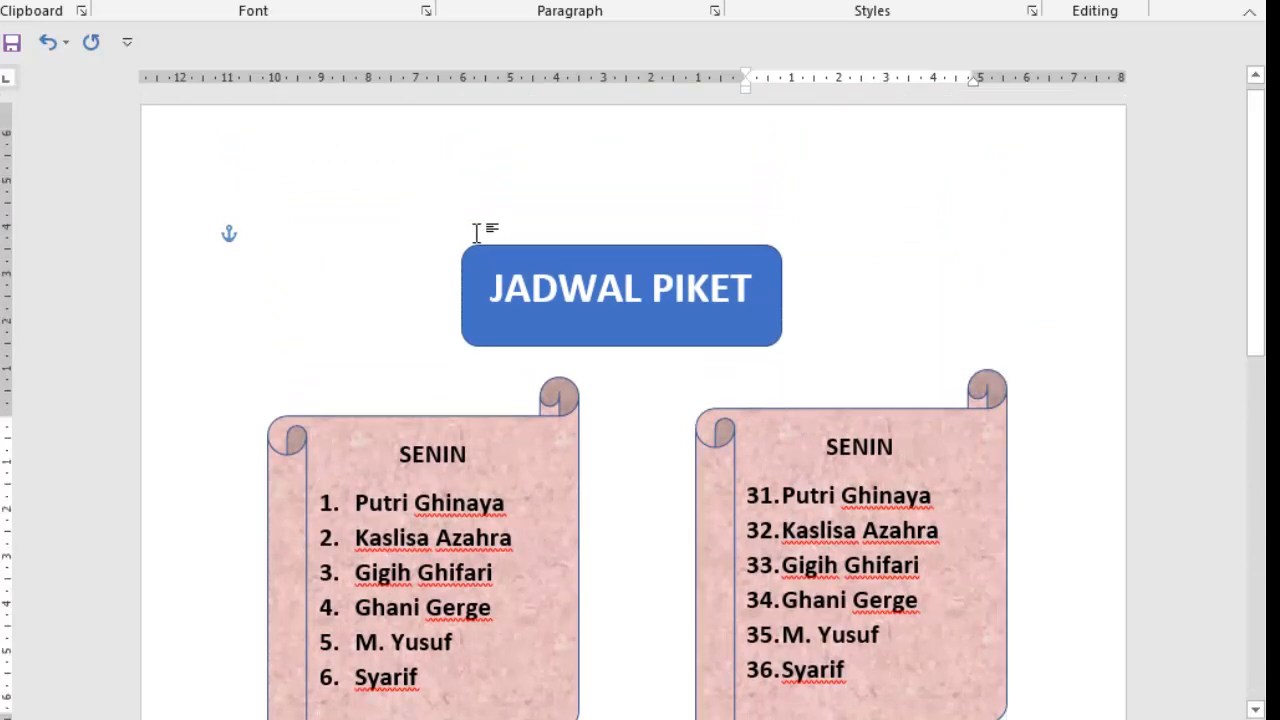
{"action": "left_click_drag", "start_coordinate": [2, 223], "coordinate": [2, 223]}
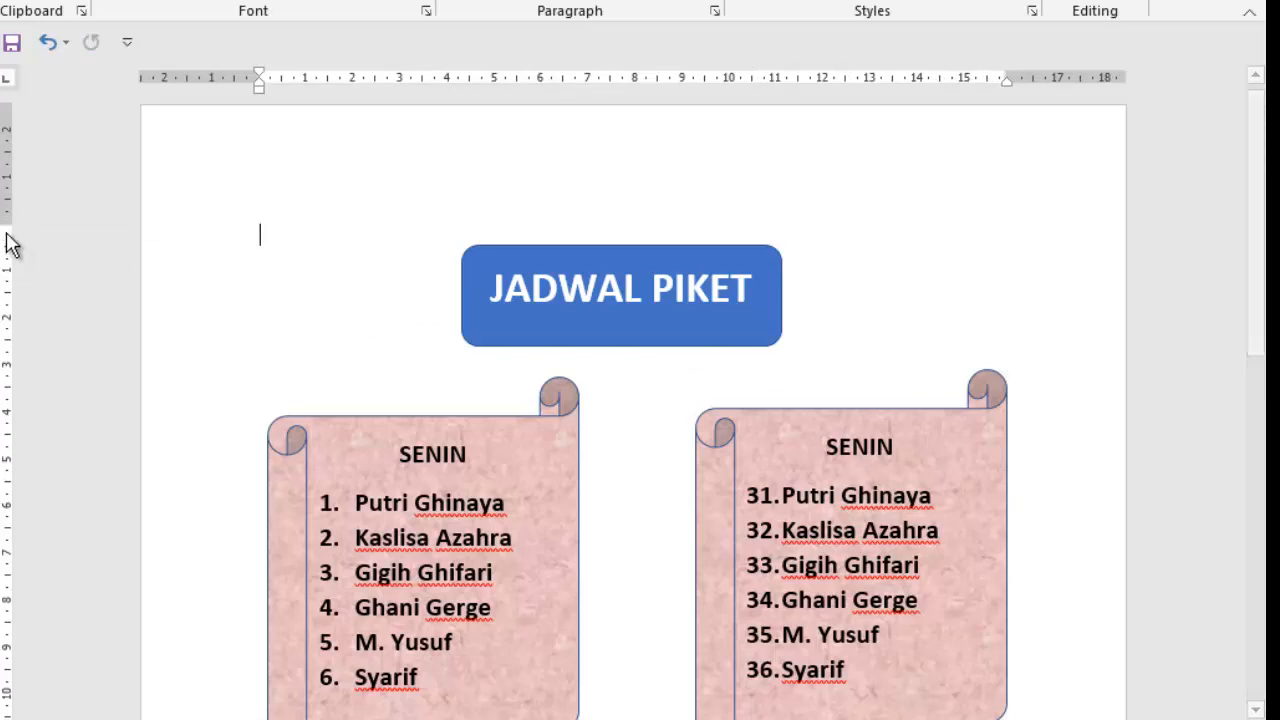
{"action": "left_click_drag", "start_coordinate": [3, 224], "coordinate": [3, 190]}
- Move the second-row and third-row scrolls of the right column slightly upward to adjust their spacing
{"action": "scroll", "coordinate": [1010, 400], "scroll_direction": "down", "scroll_amount": 6}
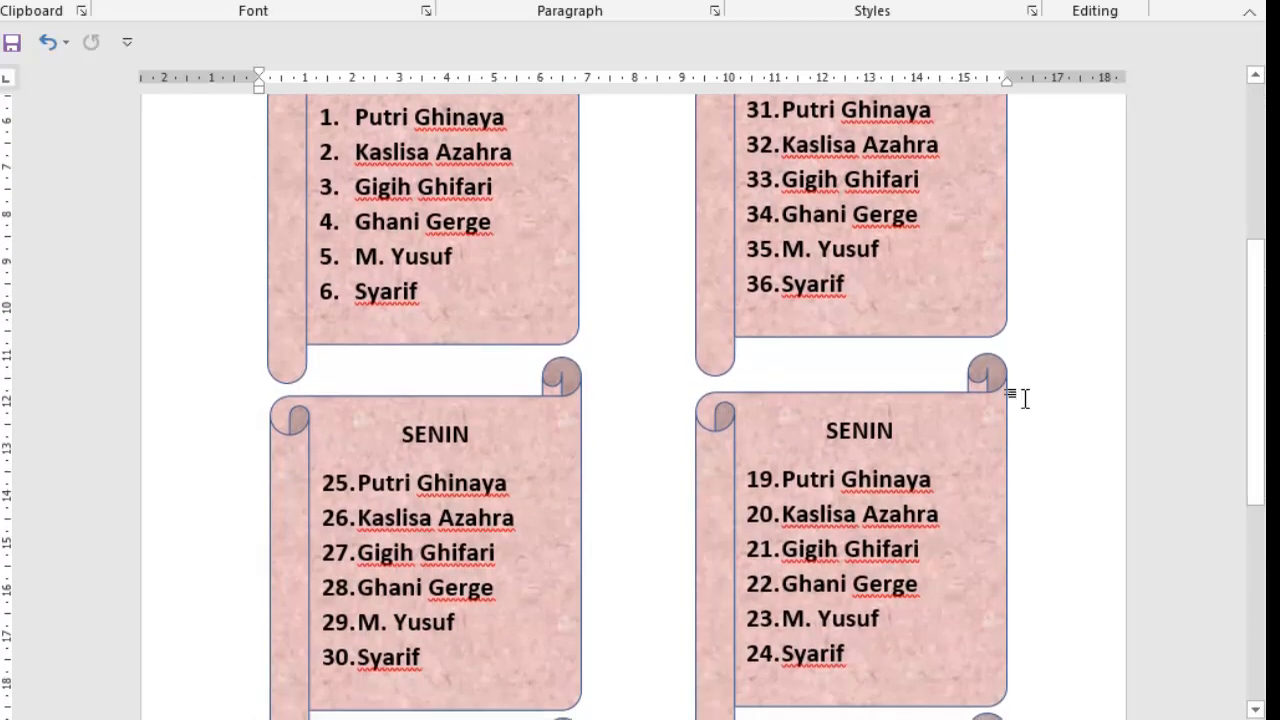
{"action": "left_click", "coordinate": [880, 390]}
{"action": "left_click_drag", "start_coordinate": [880, 388], "coordinate": [836, 370]}
{"action": "scroll", "coordinate": [886, 383], "scroll_direction": "down", "scroll_amount": 6}
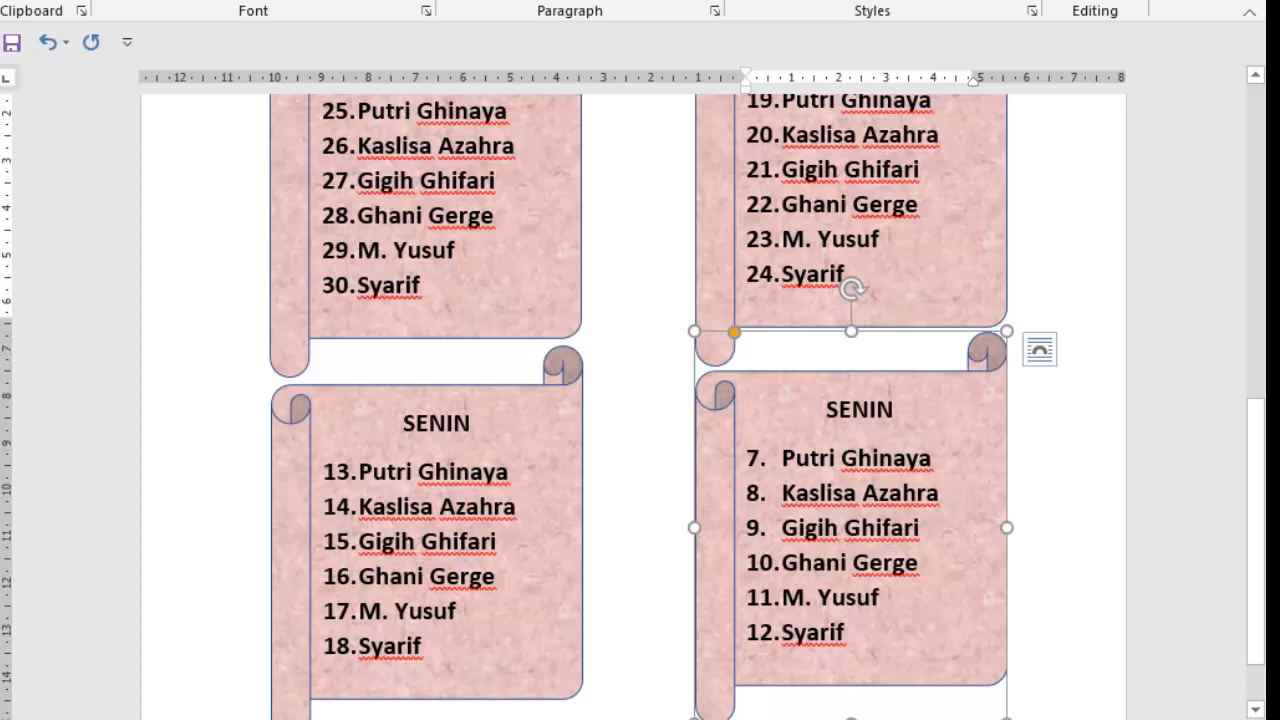
- Restart the name list in the right column's first-row scroll at number 1 and shift its indent back to the 0 ruler mark
{"action": "scroll", "coordinate": [836, 370], "scroll_direction": "up", "scroll_amount": 9}
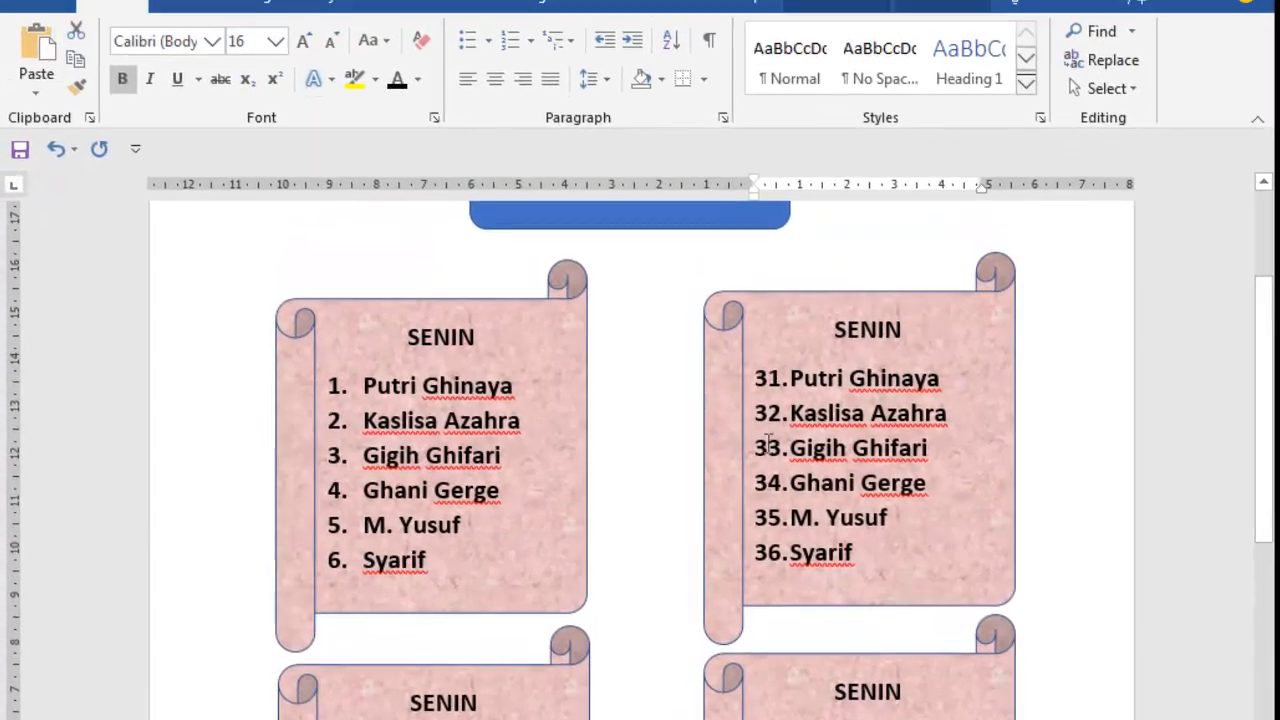
{"action": "left_click", "coordinate": [766, 447]}
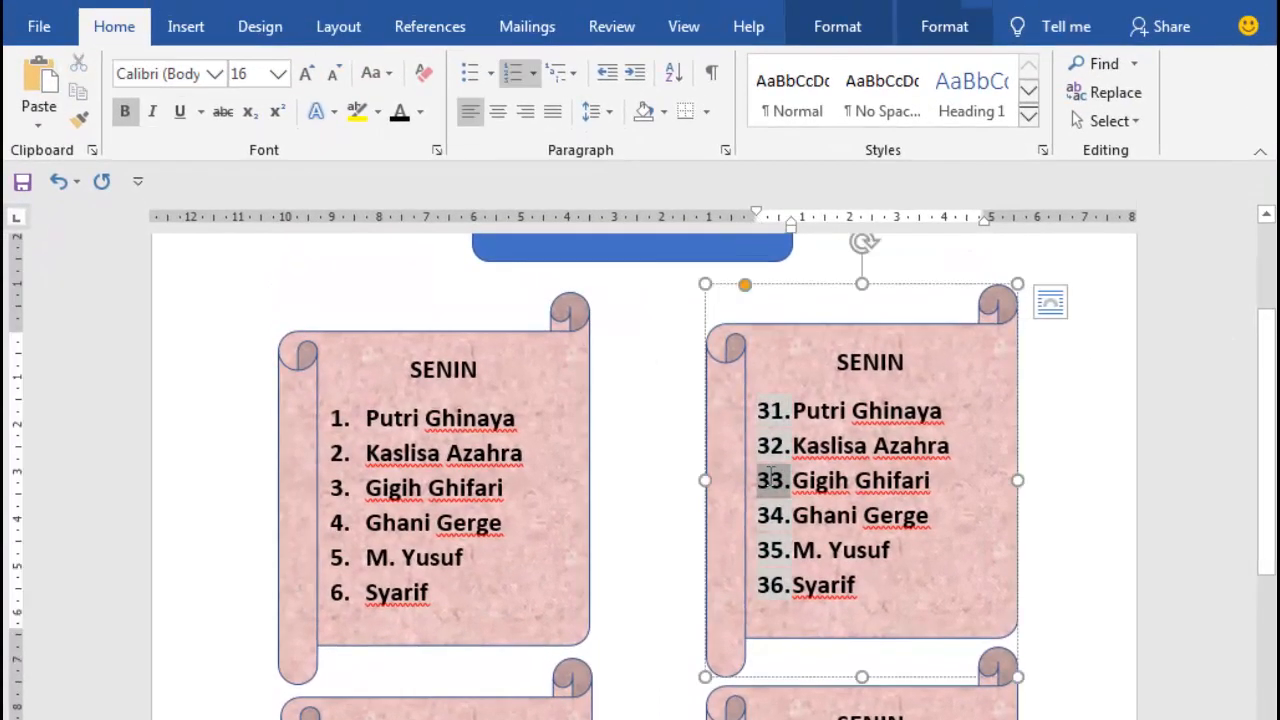
{"action": "left_click", "coordinate": [953, 503]}
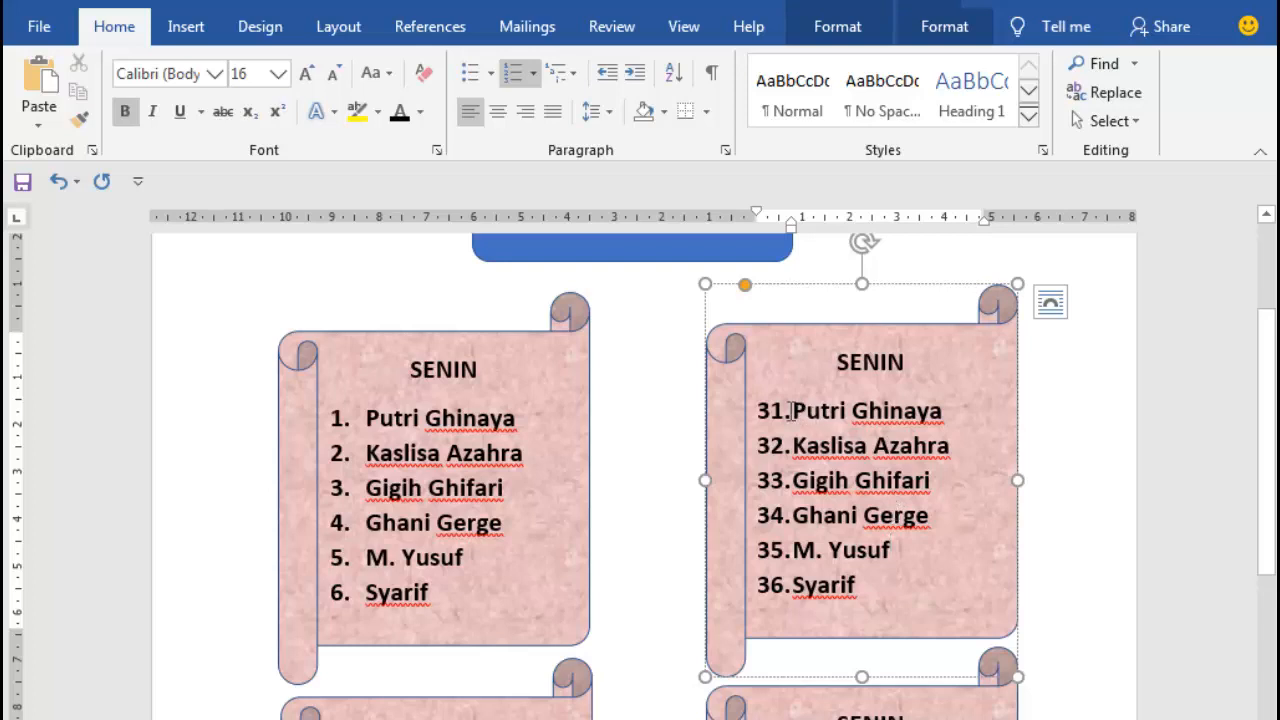
{"action": "left_click_drag", "start_coordinate": [796, 410], "coordinate": [860, 615]}
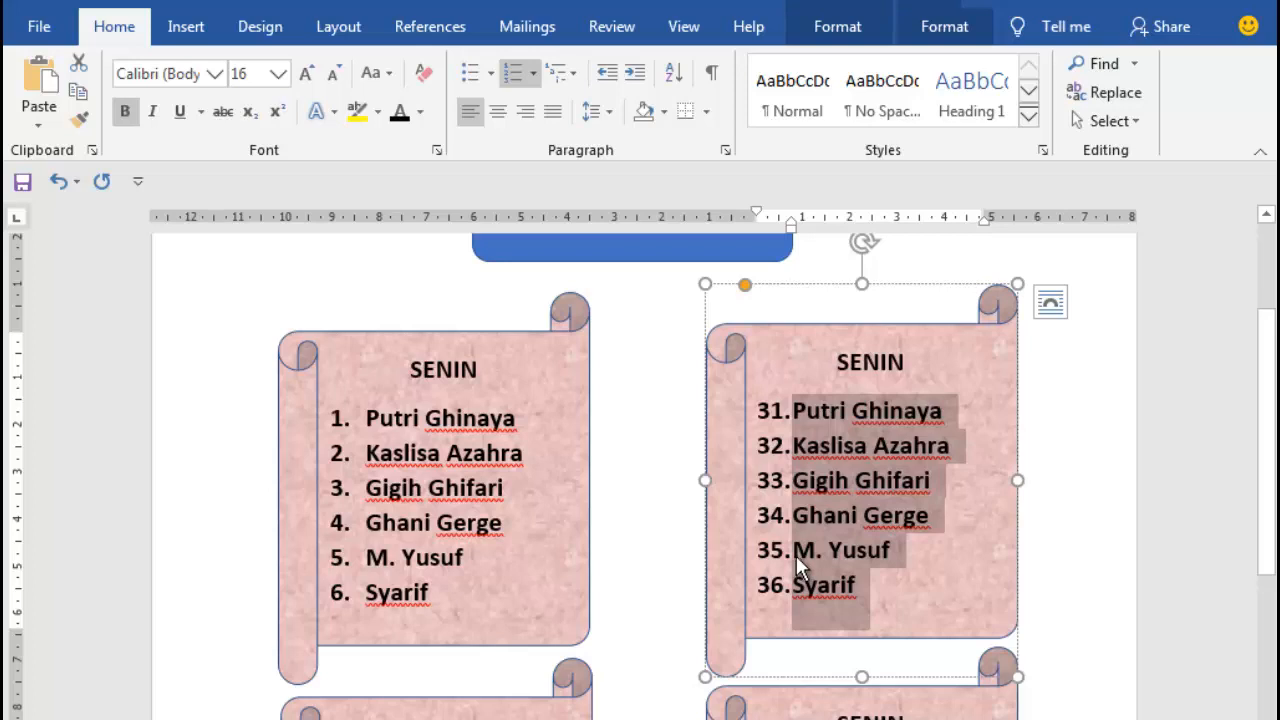
{"action": "left_click", "coordinate": [513, 76]}
{"action": "left_click", "coordinate": [513, 76]}
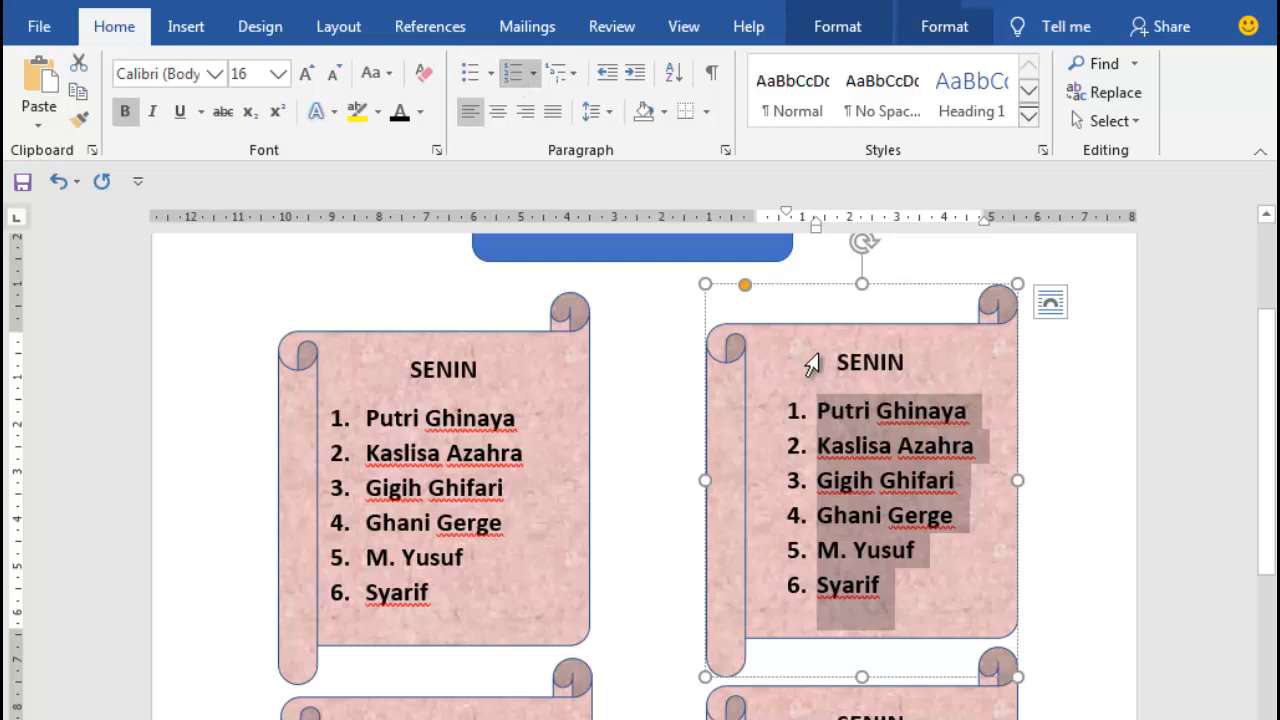
{"action": "mouse_move", "coordinate": [790, 218]}
{"action": "left_mouse_down"}
{"action": "mouse_move", "coordinate": [760, 220]}
{"action": "mouse_move", "coordinate": [791, 226]}
{"action": "left_mouse_up"}
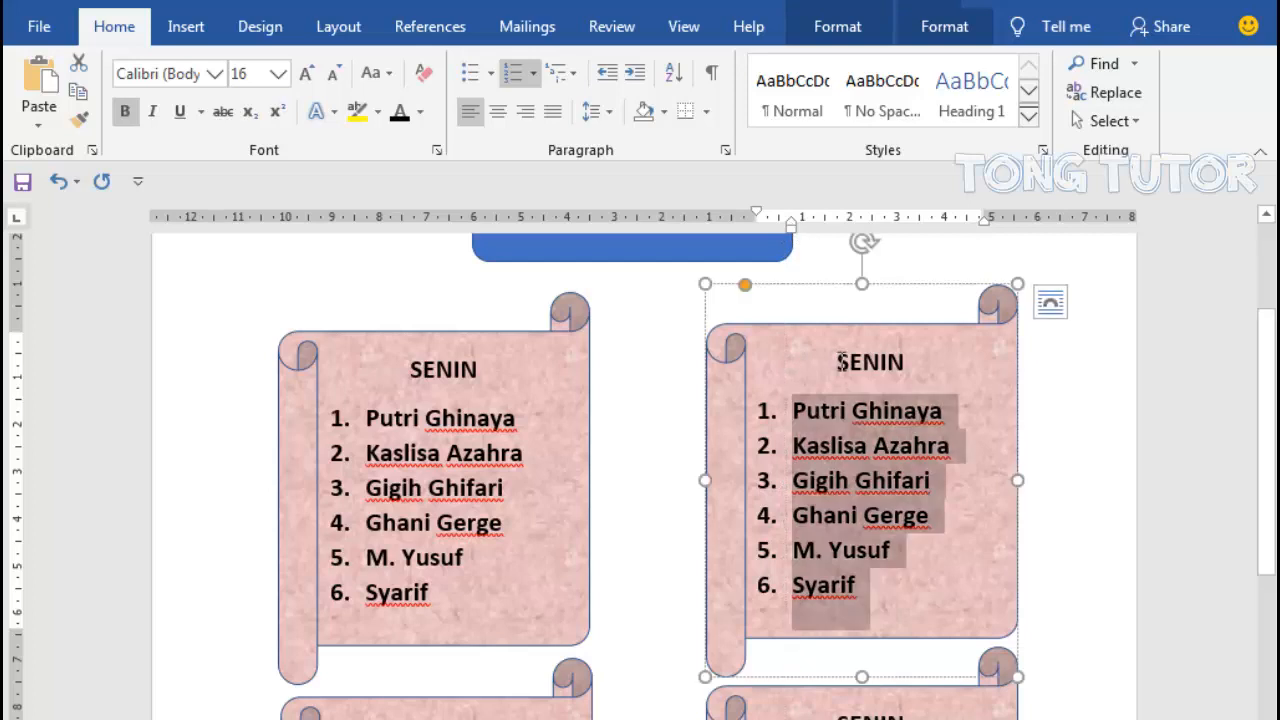
- Change the heading of the right column's first-row scroll to "SELASA"
{"action": "left_click_drag", "start_coordinate": [841, 364], "coordinate": [893, 361]}
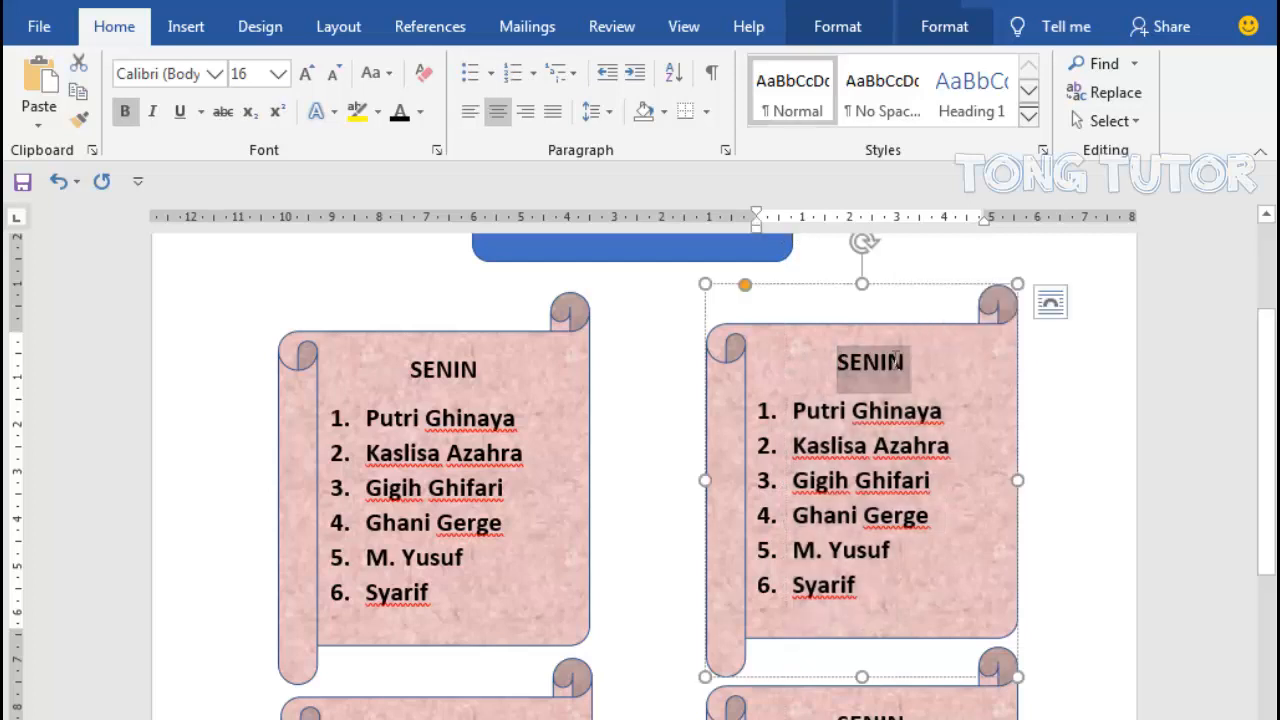
{"action": "type", "text": "Sel"}
{"action": "key", "text": "BackSpace"}
{"action": "key", "text": "BackSpace"}
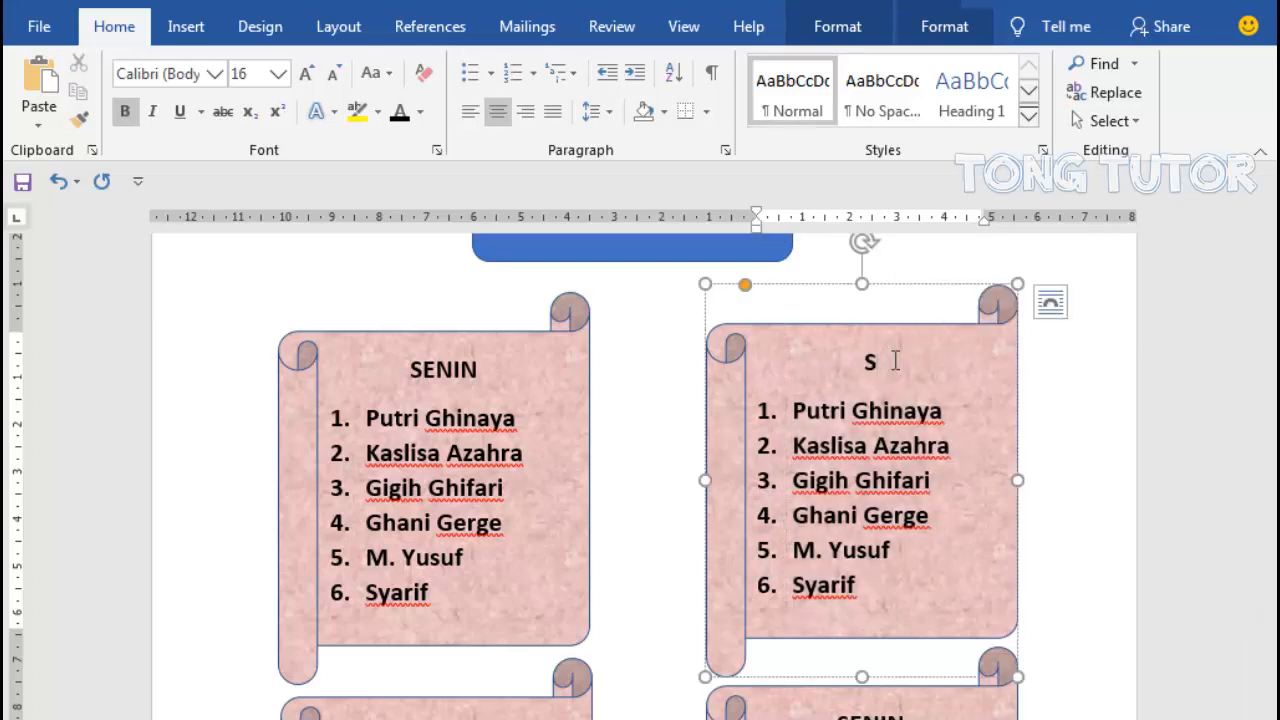
{"action": "type", "text": "ELASA"}
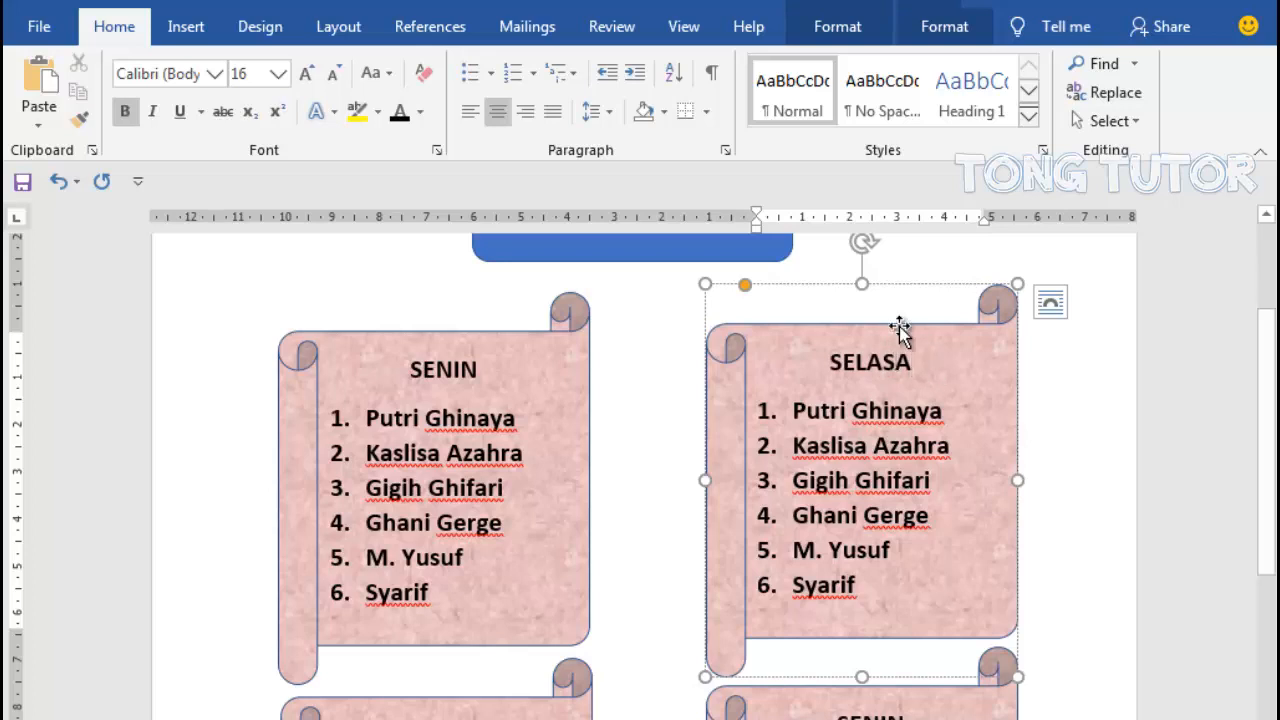
- Replace the first three entries in the SELASA list with the names of the people assigned to that day
{"action": "left_click_drag", "start_coordinate": [795, 410], "coordinate": [933, 410]}
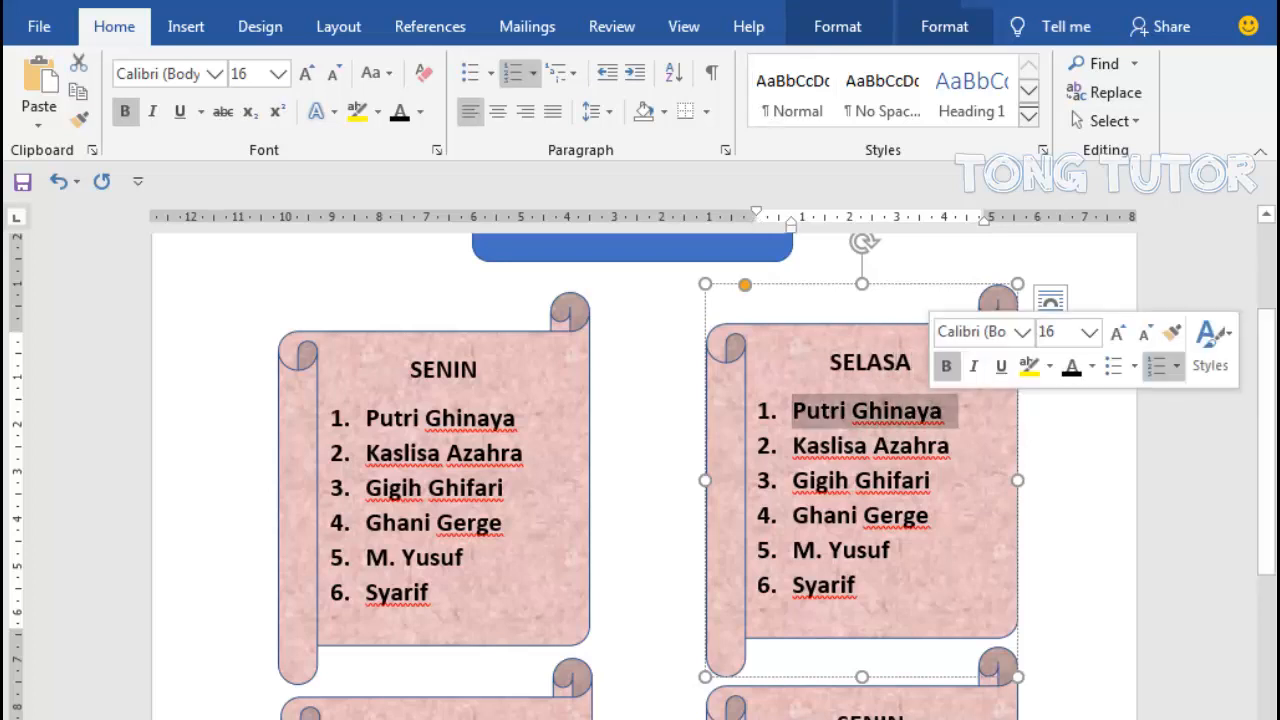
{"action": "type", "text": "Jamila"}
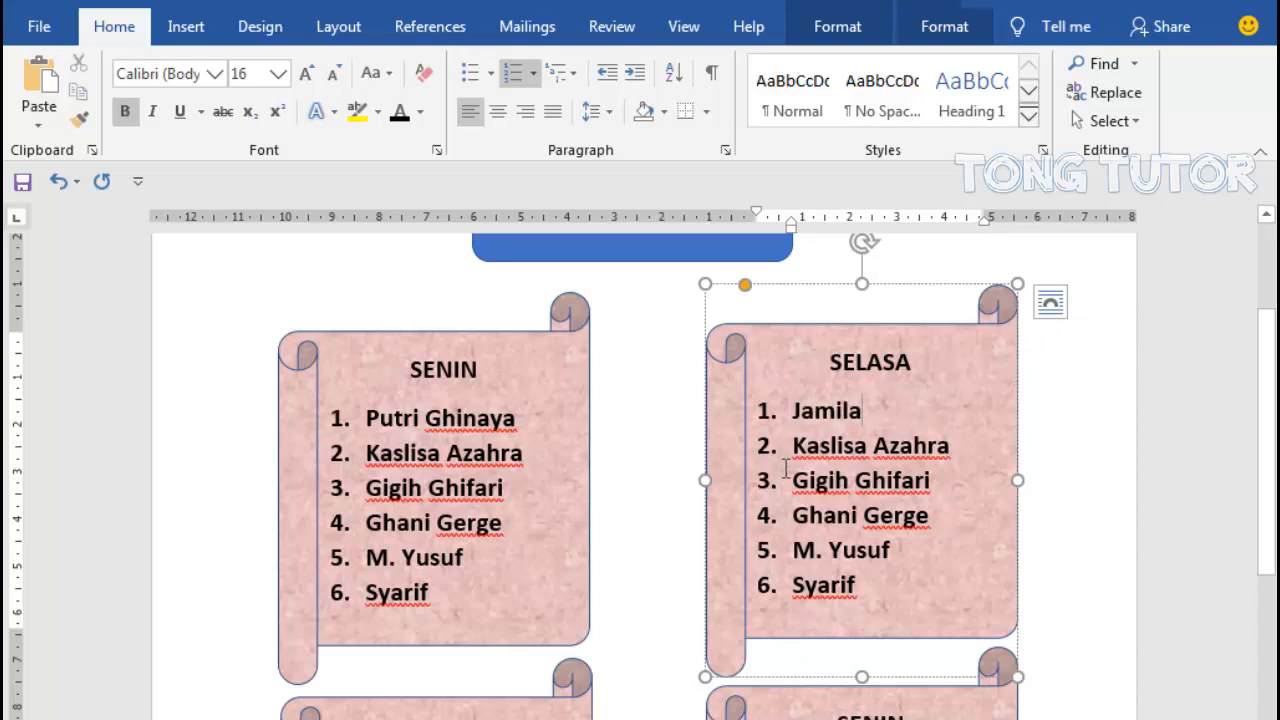
{"action": "left_click_drag", "start_coordinate": [793, 446], "coordinate": [955, 446]}
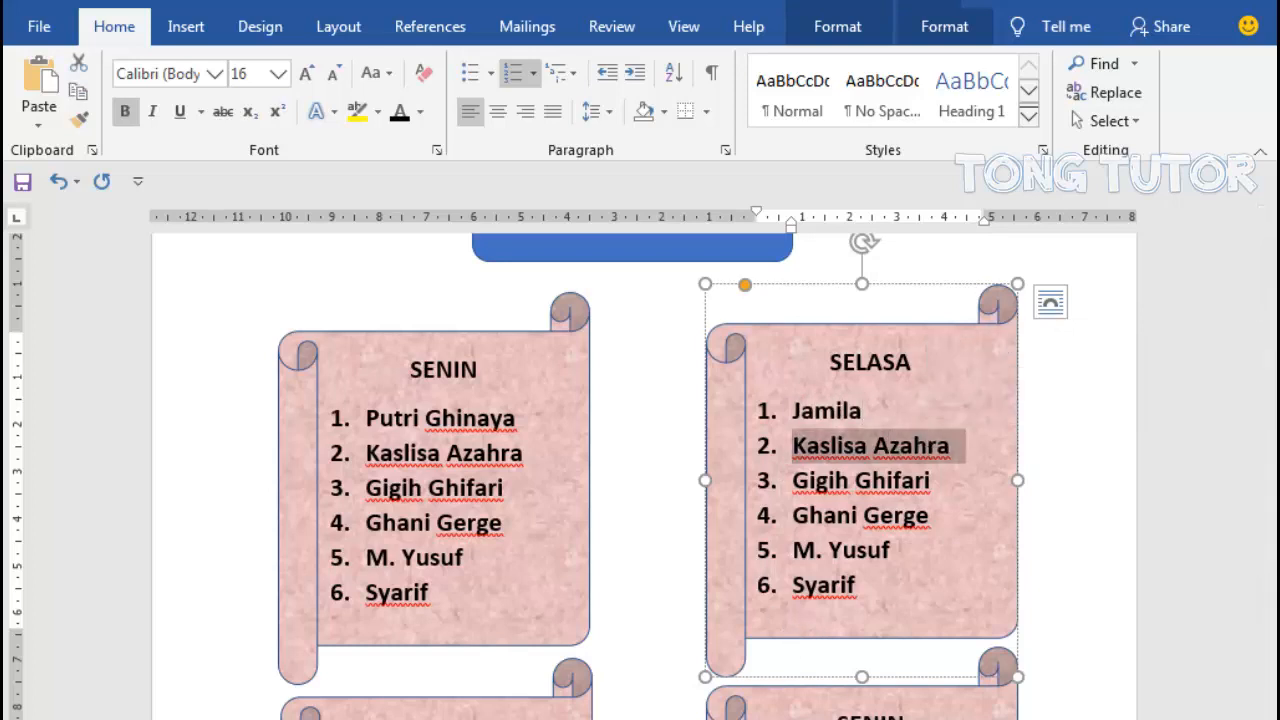
{"action": "type", "text": "Kristiani"}
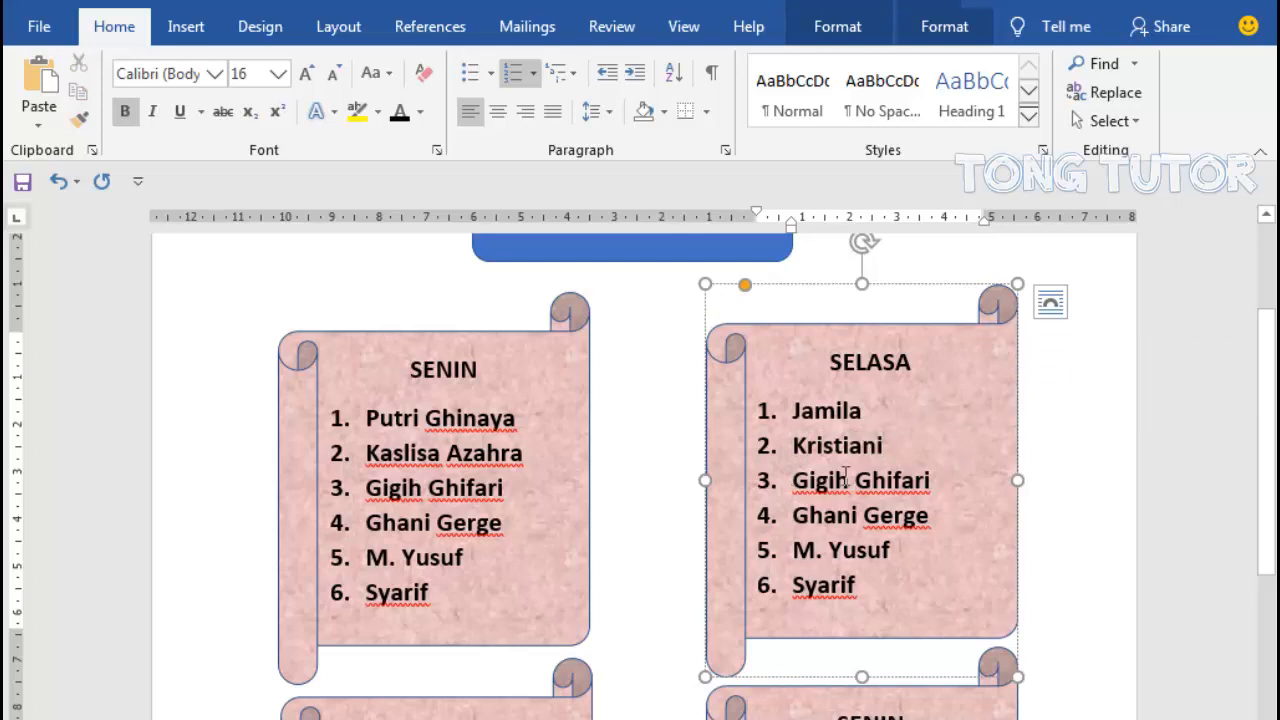
{"action": "left_click_drag", "start_coordinate": [846, 478], "coordinate": [935, 481]}
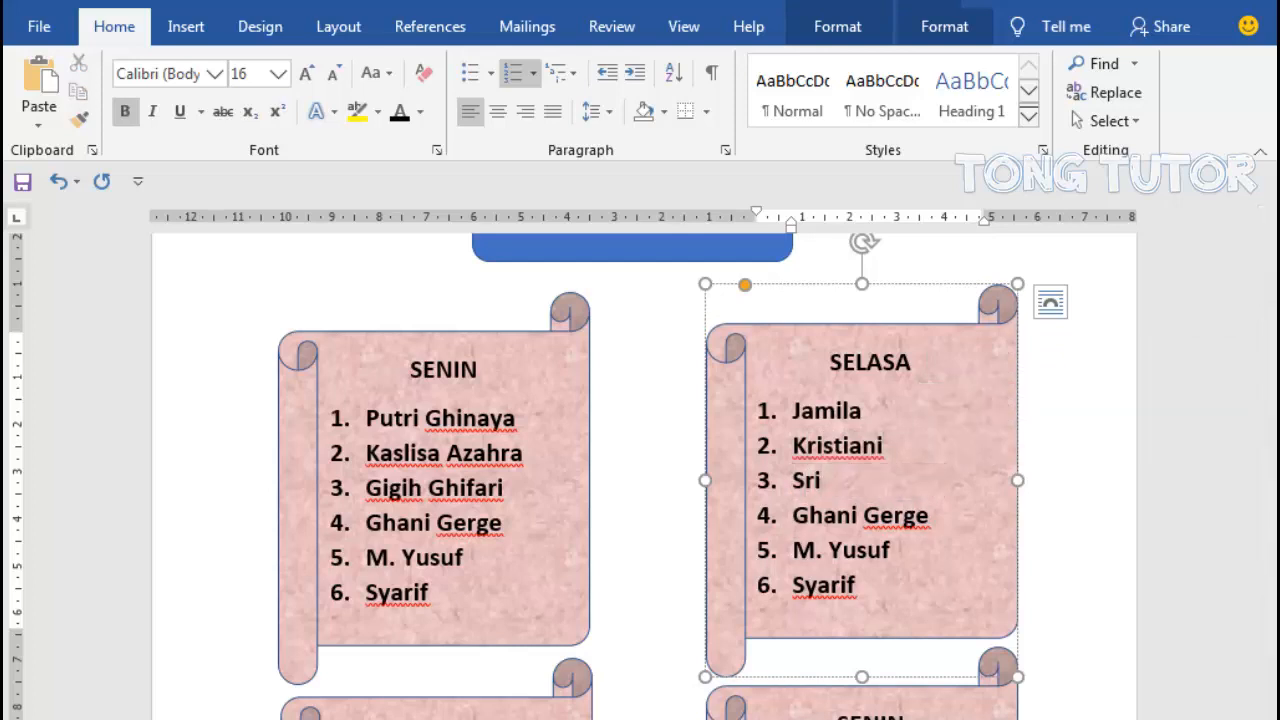
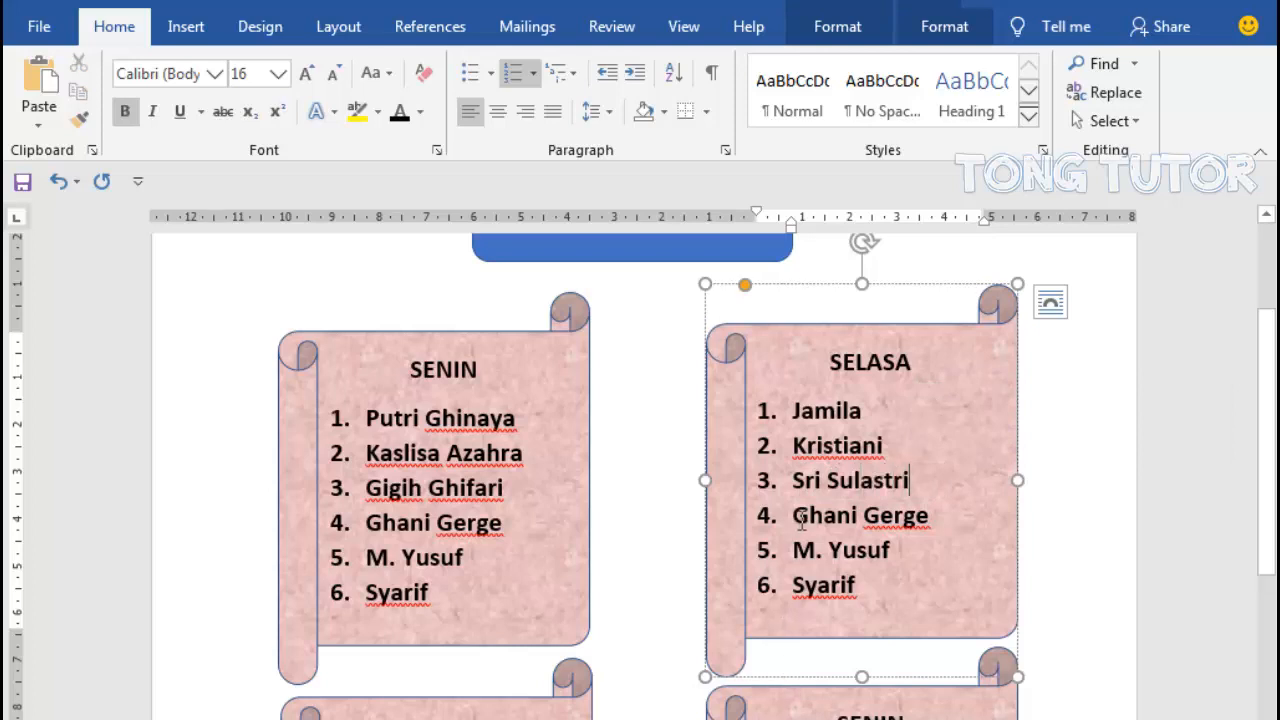
- Replace entries 4 to 6 in the SELASA list with the remaining assigned people's names
{"action": "left_click_drag", "start_coordinate": [792, 516], "coordinate": [944, 516]}
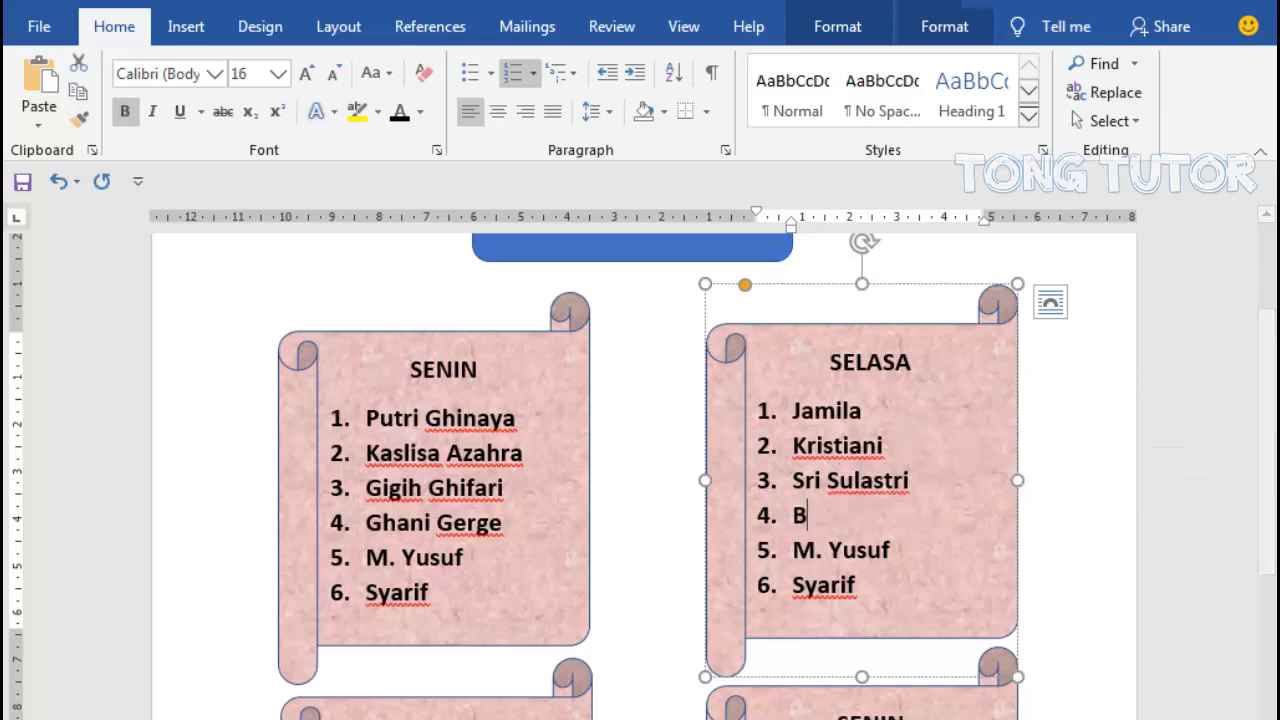
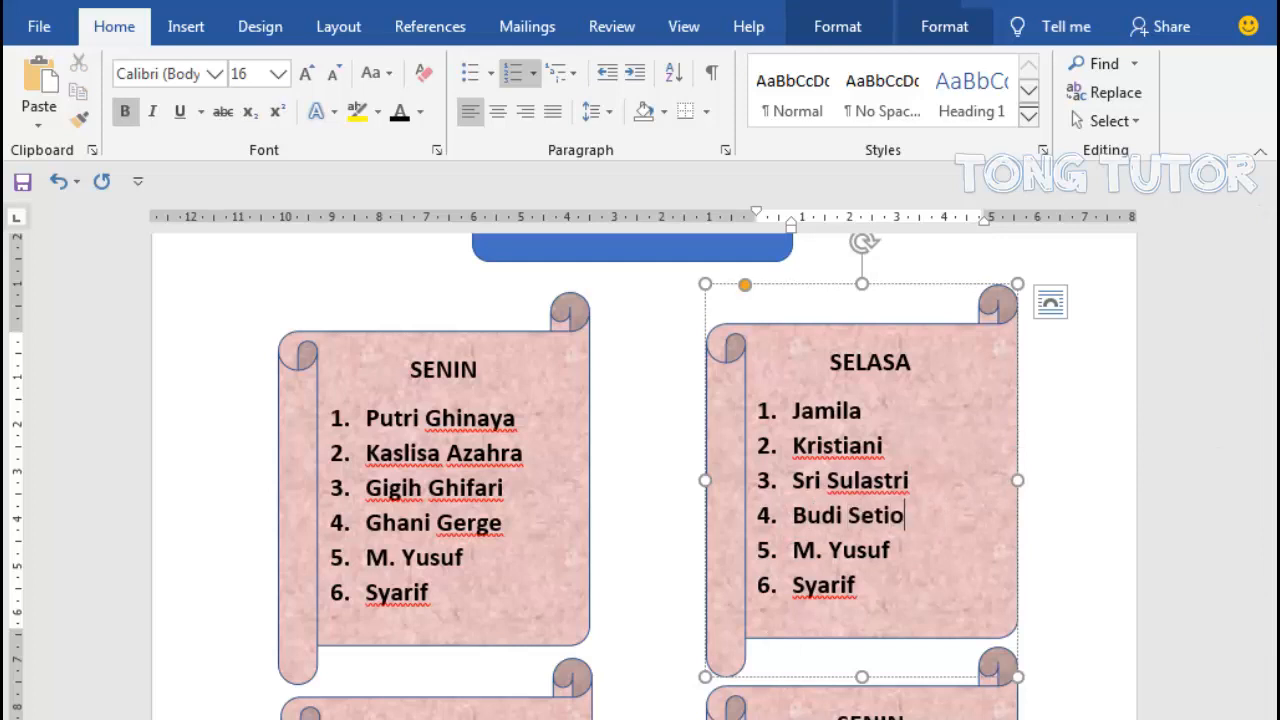
{"action": "left_click_drag", "start_coordinate": [792, 550], "coordinate": [905, 550]}
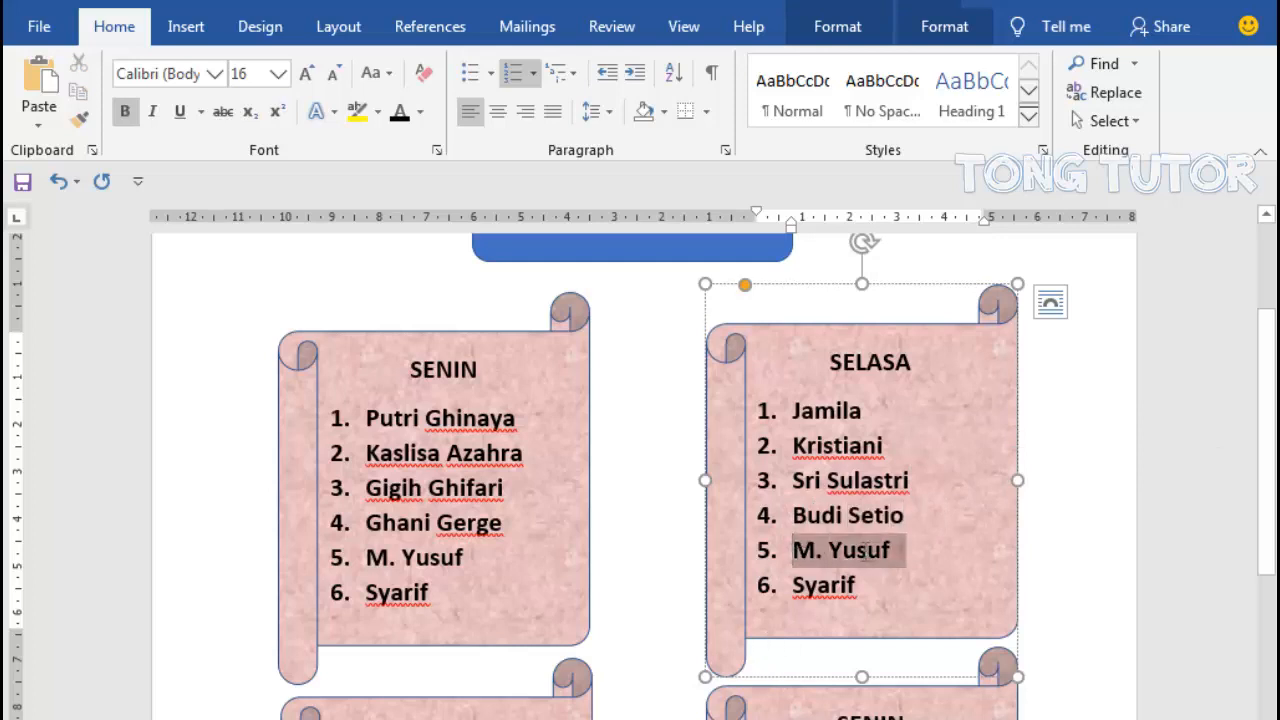
{"action": "type", "text": "Kahfi"}
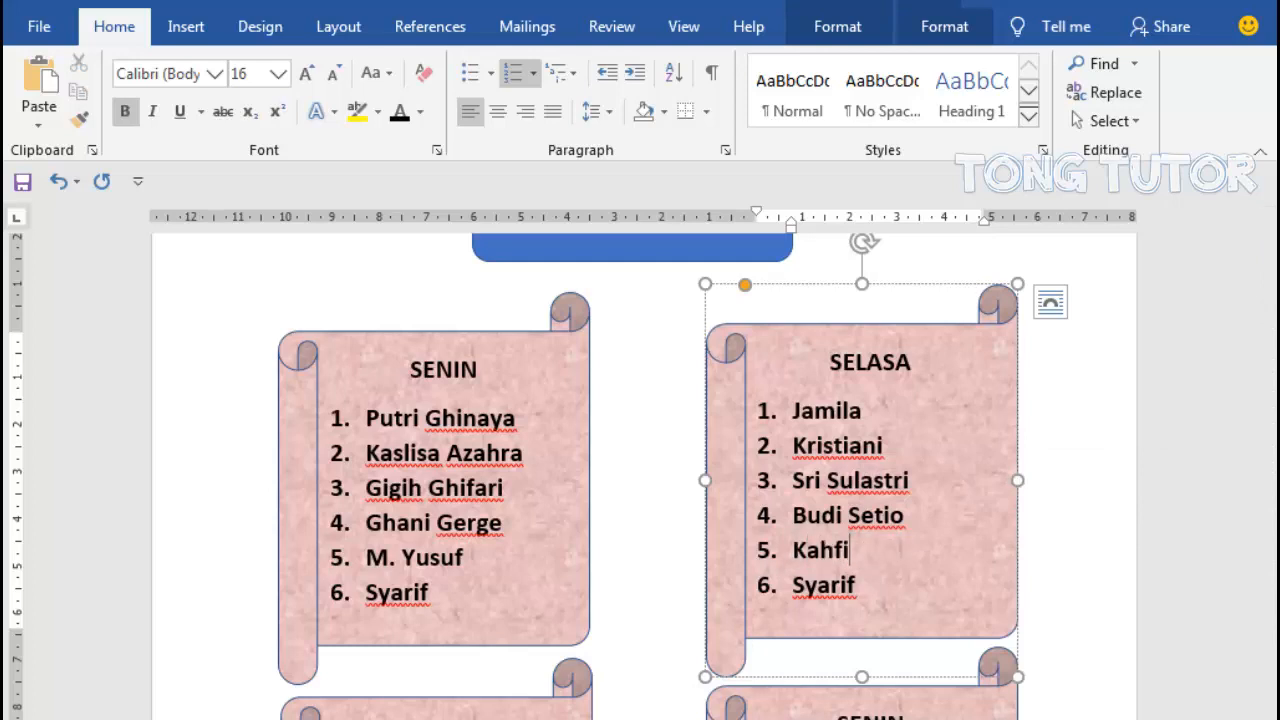
{"action": "left_click_drag", "start_coordinate": [797, 575], "coordinate": [868, 624]}
{"action": "type", "text": "Hermawan"}
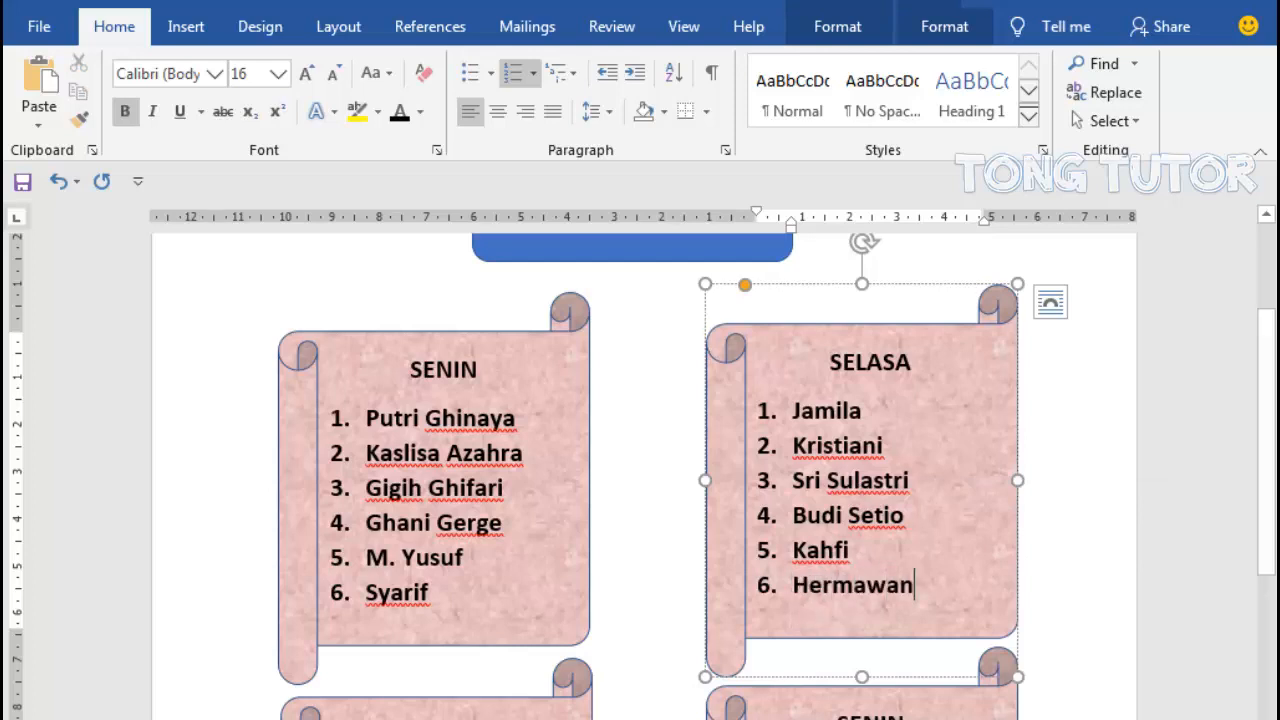
- Restart the left column's second-row list at number 1 and shift its indent back to the 0 ruler mark
{"action": "scroll", "coordinate": [1268, 450], "scroll_direction": "up", "scroll_amount": 3}
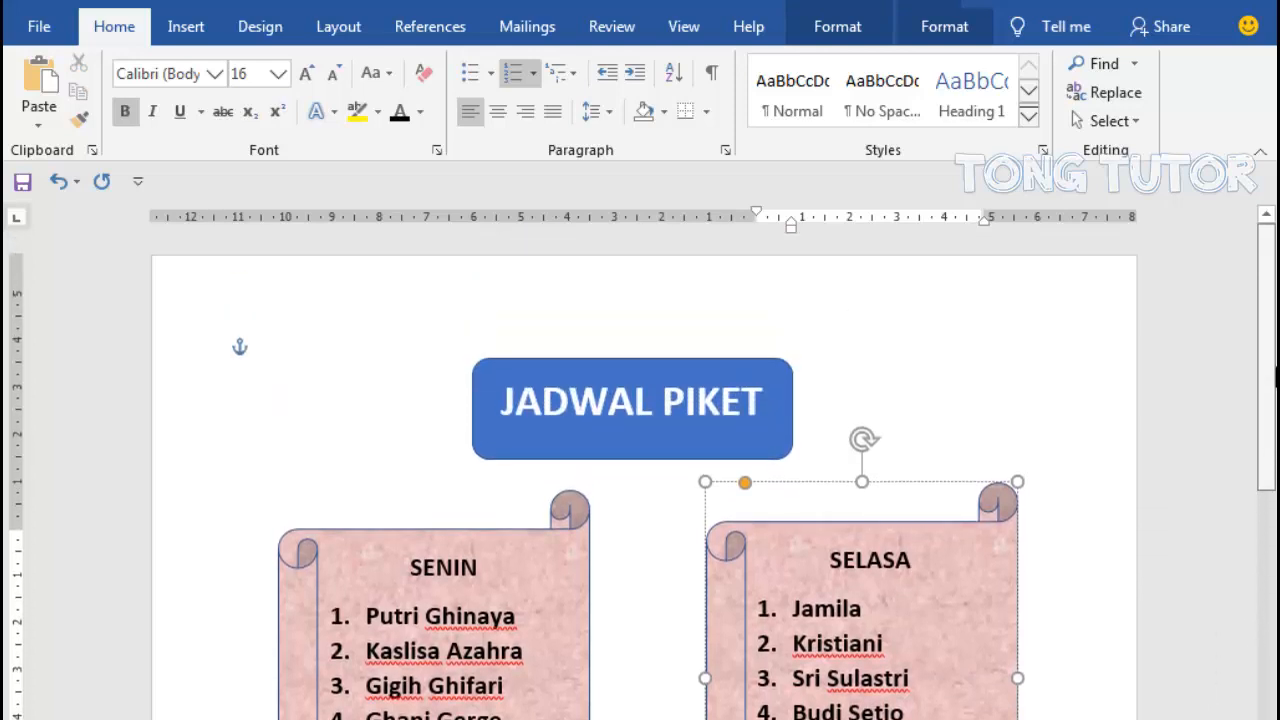
{"action": "left_click_drag", "start_coordinate": [1275, 376], "coordinate": [1275, 521]}
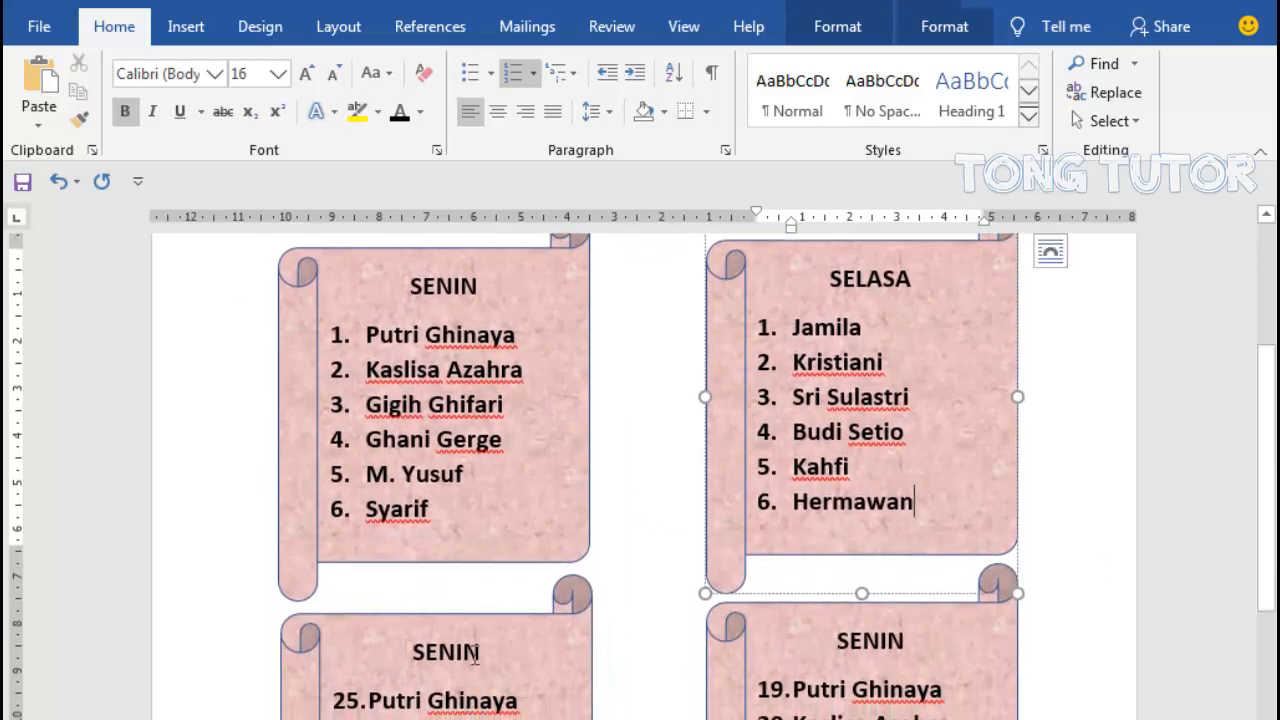
{"action": "left_click_drag", "start_coordinate": [372, 703], "coordinate": [508, 656]}
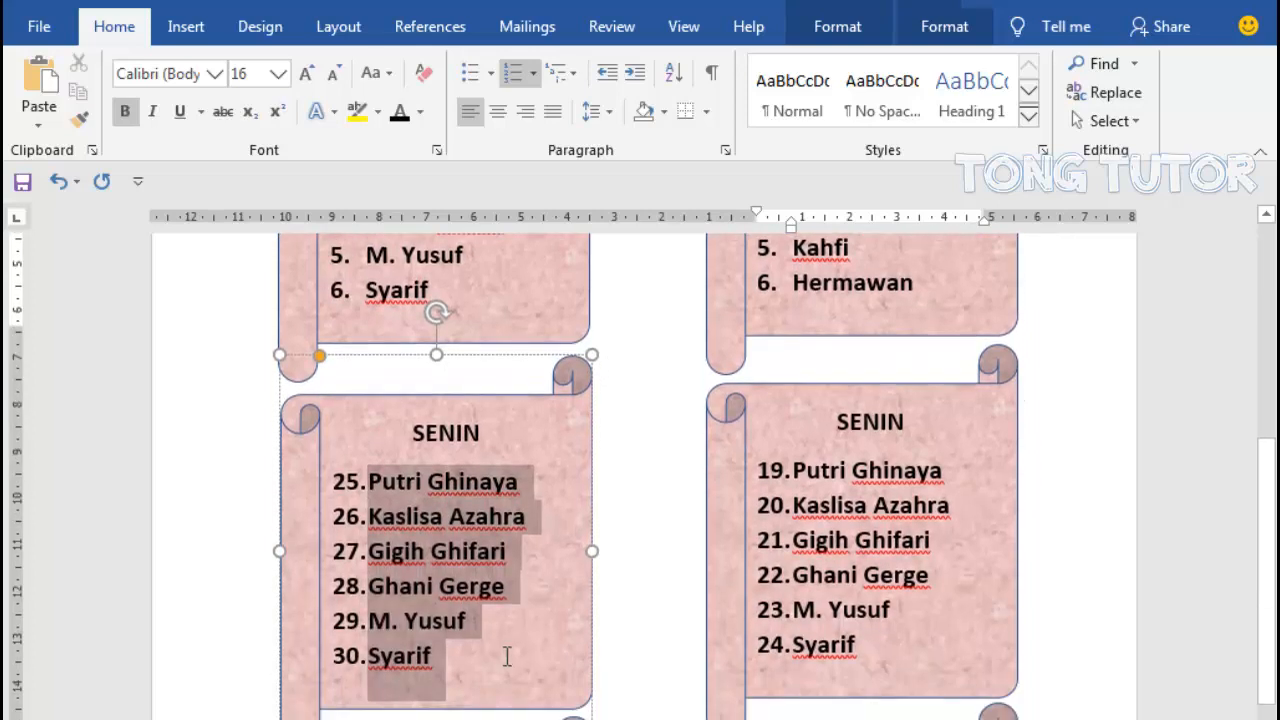
{"action": "left_click", "coordinate": [512, 72]}
{"action": "left_click", "coordinate": [512, 72]}
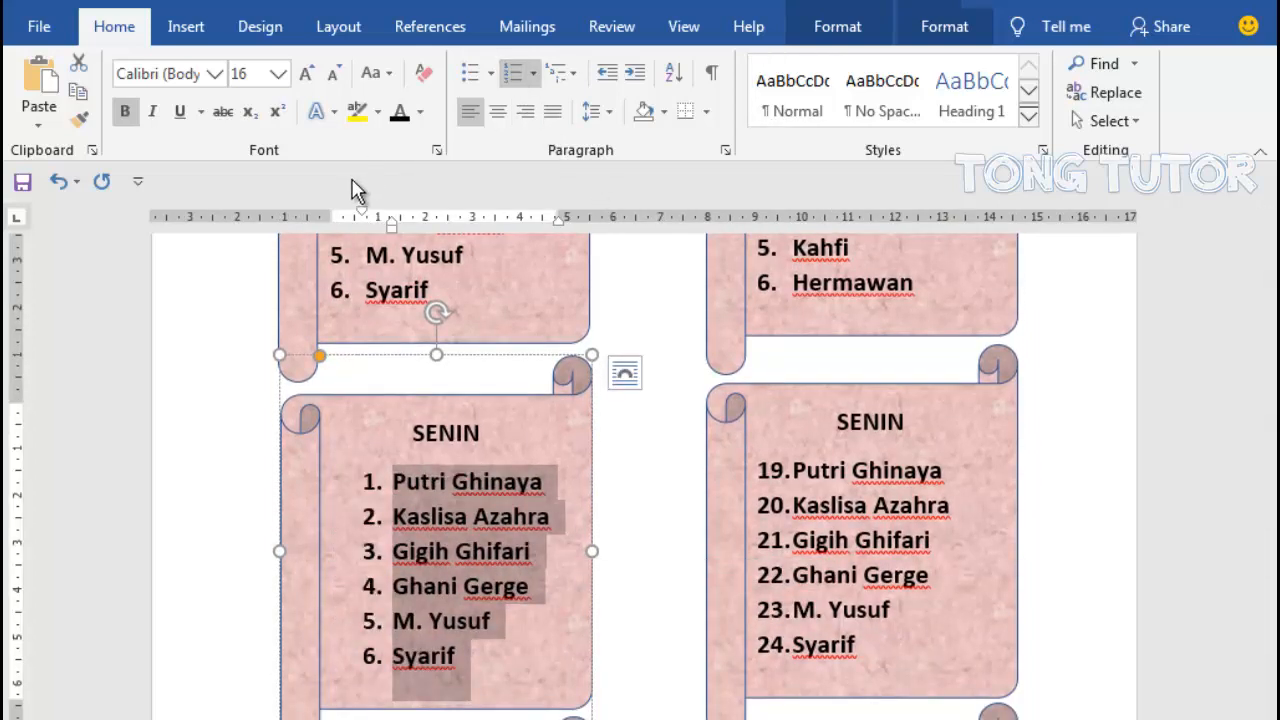
{"action": "mouse_move", "coordinate": [362, 215]}
{"action": "left_mouse_down"}
{"action": "mouse_move", "coordinate": [333, 215]}
{"action": "mouse_move", "coordinate": [364, 231]}
{"action": "left_mouse_up"}
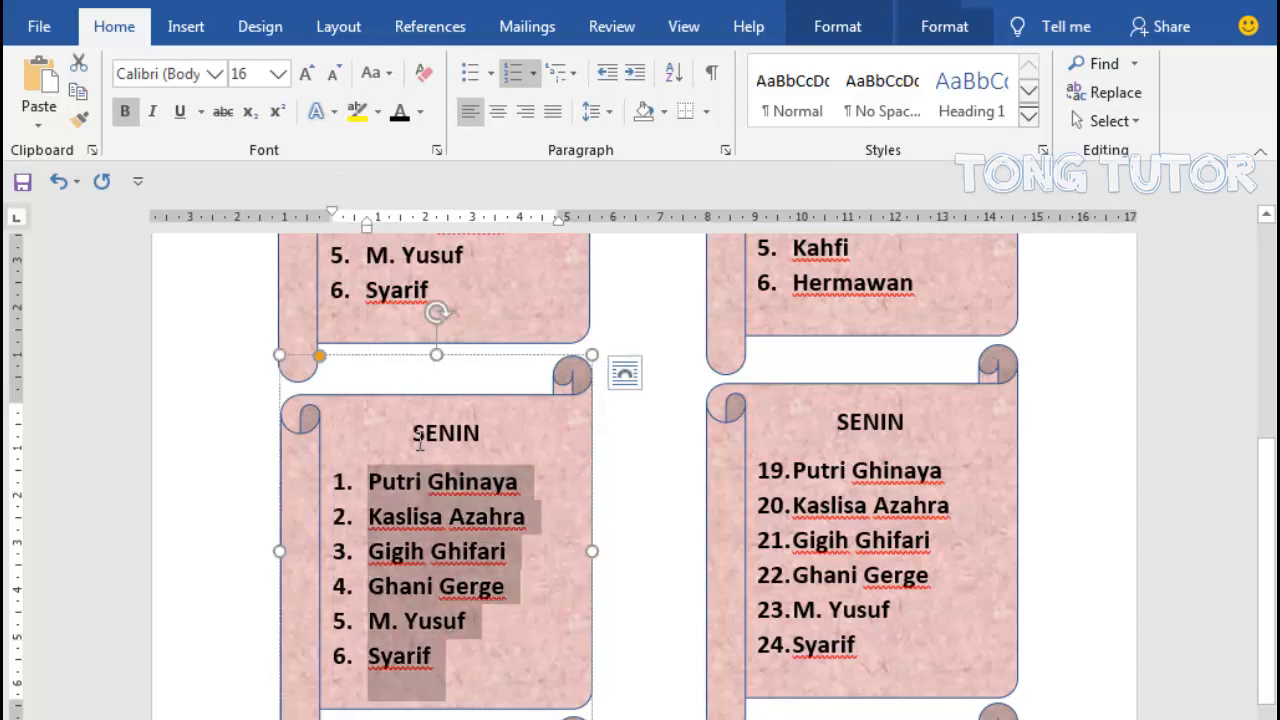
- Change the heading of the left column's second-row scroll to "RABU"
{"action": "left_click_drag", "start_coordinate": [412, 433], "coordinate": [496, 436]}
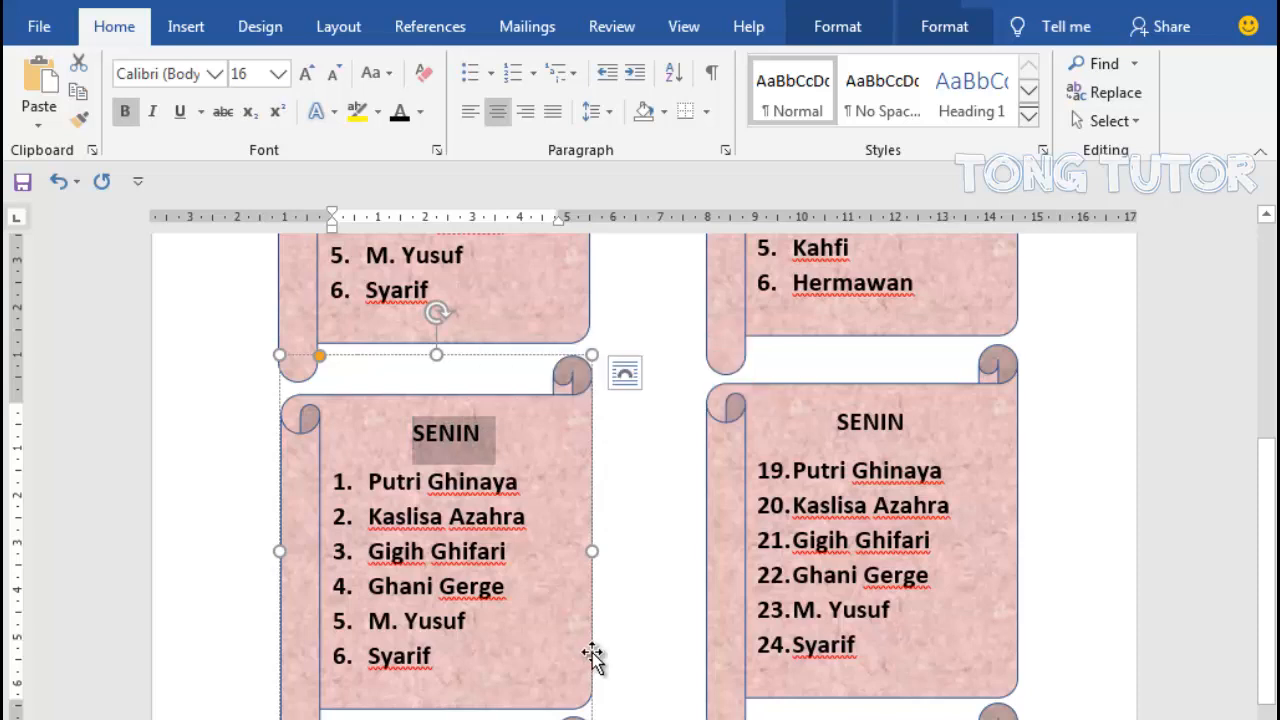
{"action": "type", "text": "SELASA"}
{"action": "key", "text": "BackSpace"}
{"action": "key", "text": "BackSpace"}
{"action": "key", "text": "BackSpace"}
{"action": "key", "text": "BackSpace"}
{"action": "key", "text": "BackSpace"}
{"action": "key", "text": "BackSpace"}
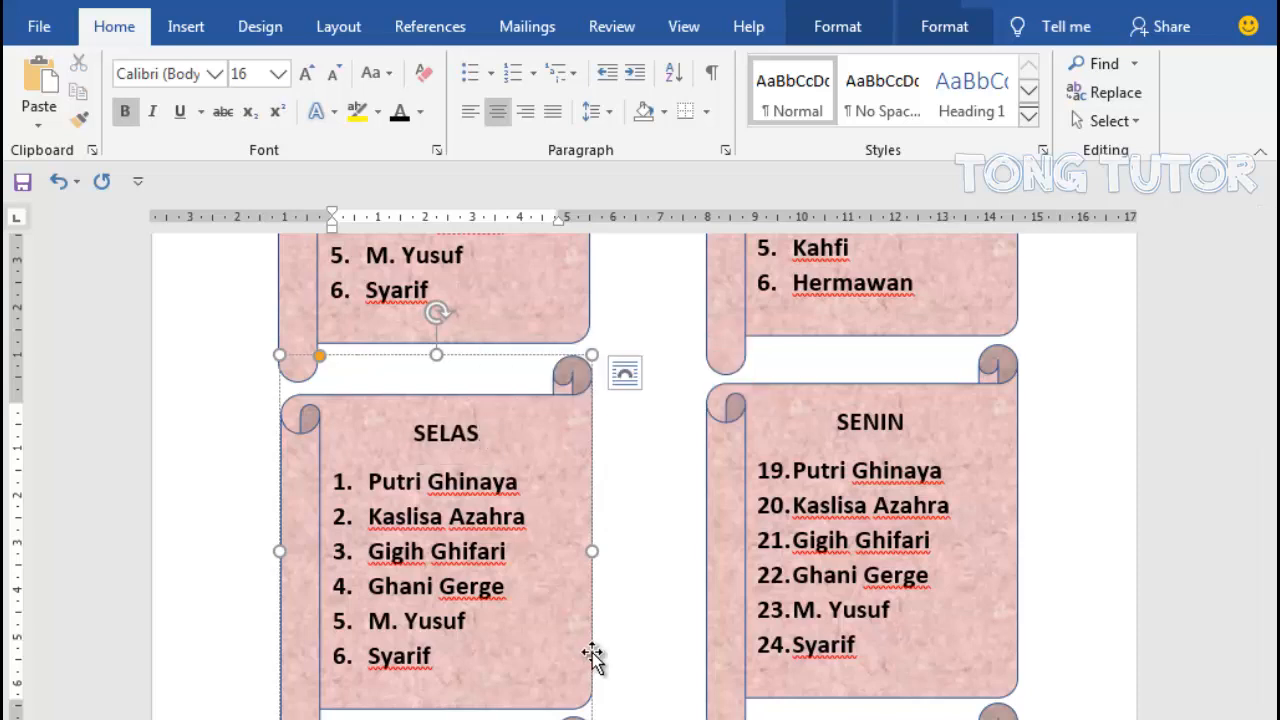
{"action": "type", "text": "RA"}
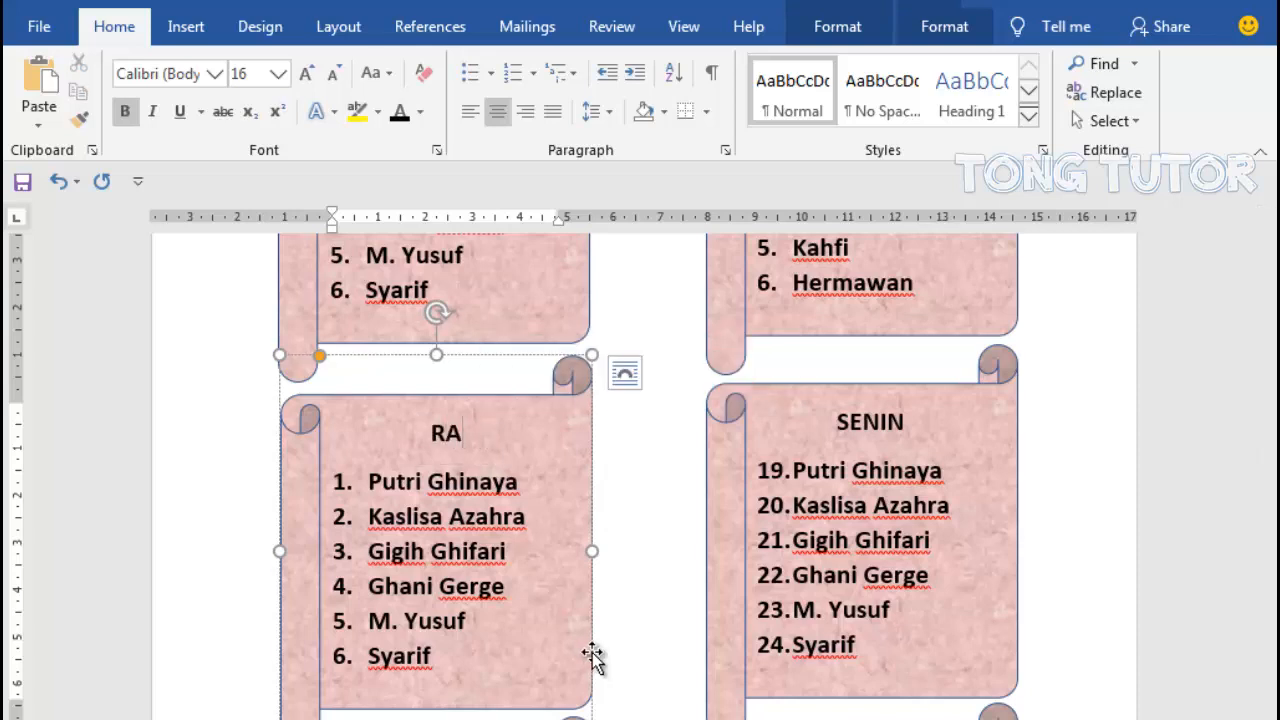
{"action": "type", "text": "BU"}
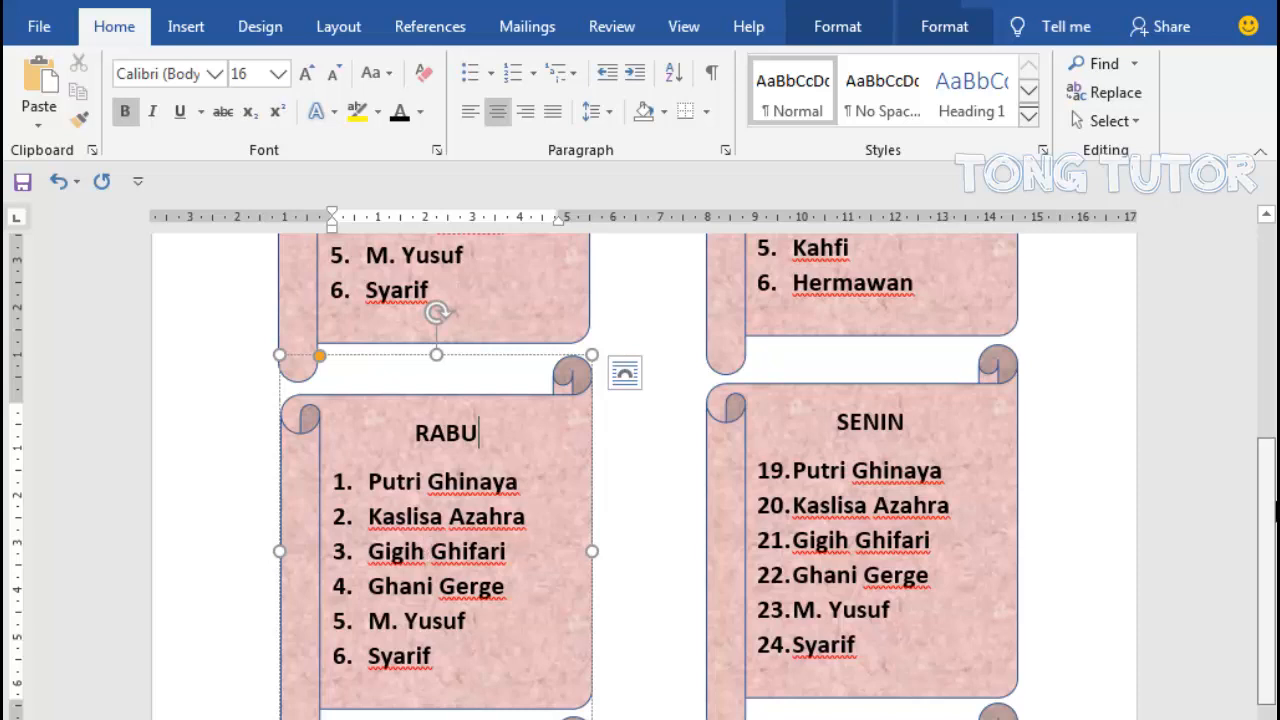
- Nudge the SELASA scroll and the second-row scroll below it slightly upward
{"action": "left_click_drag", "start_coordinate": [1275, 512], "coordinate": [1275, 375]}
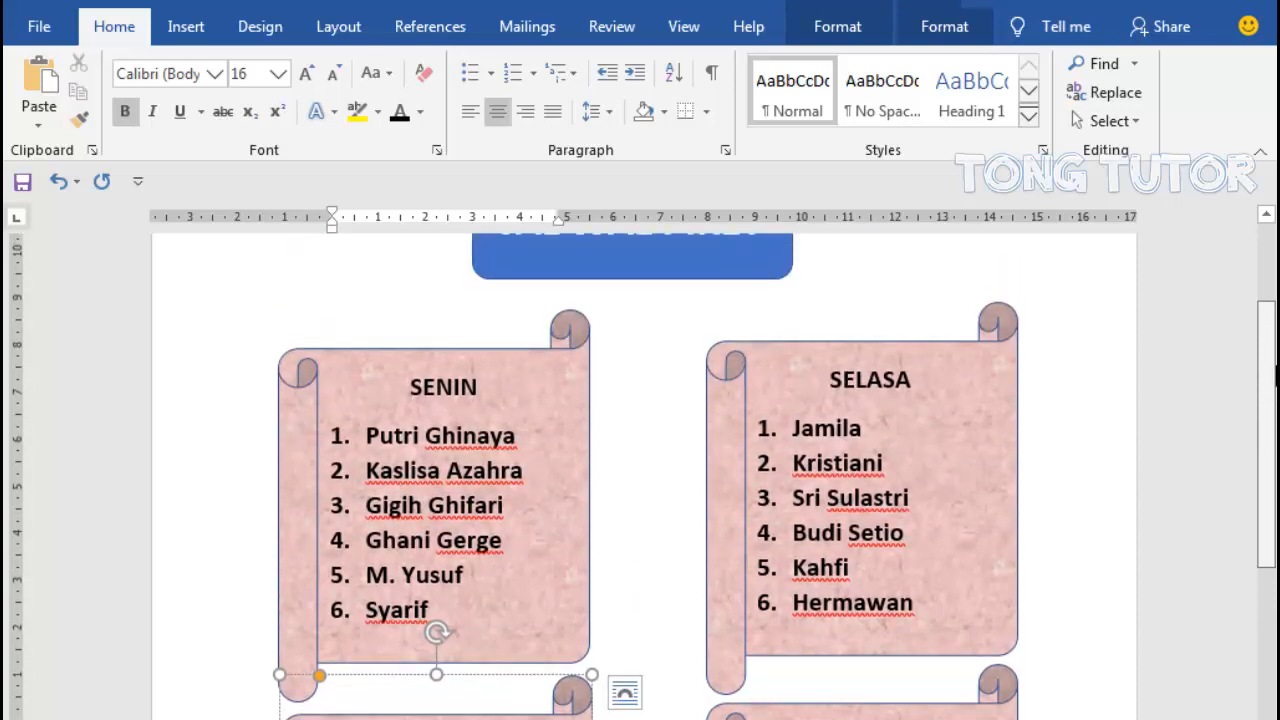
{"action": "left_click_drag", "start_coordinate": [820, 345], "coordinate": [817, 337]}
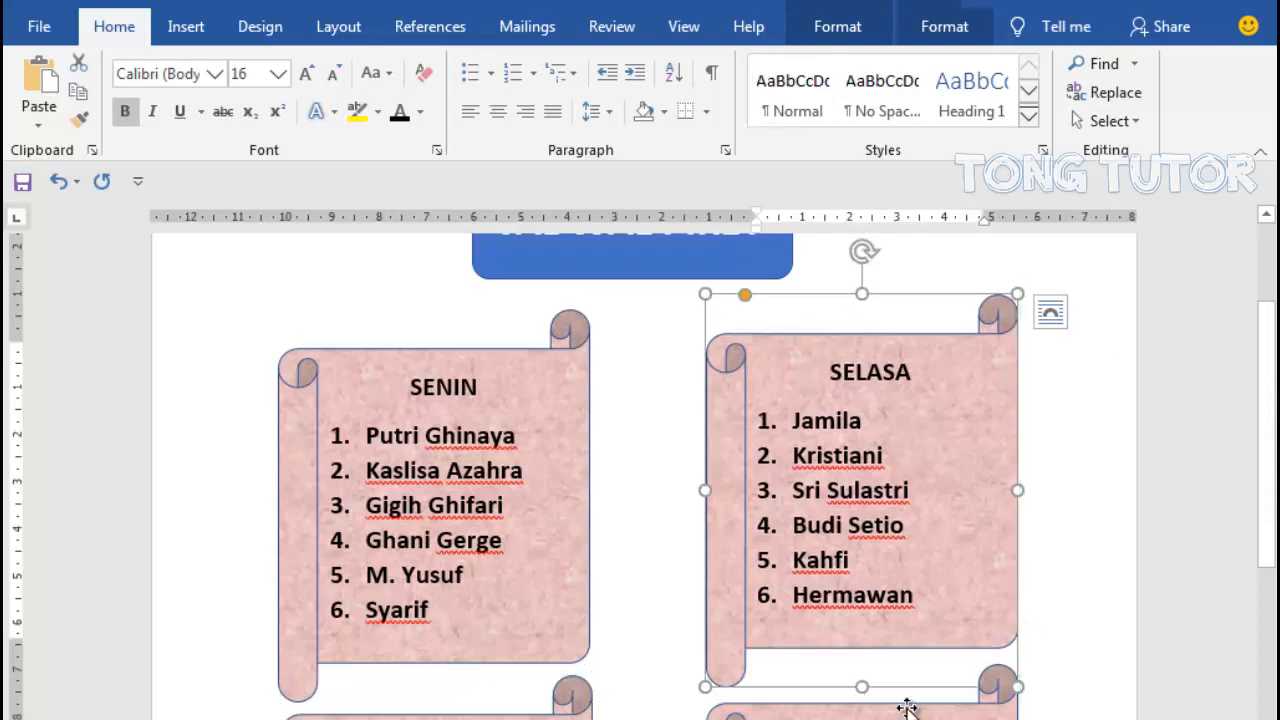
{"action": "left_click", "coordinate": [906, 695]}
{"action": "scroll", "coordinate": [906, 695], "scroll_direction": "down", "scroll_amount": 5}
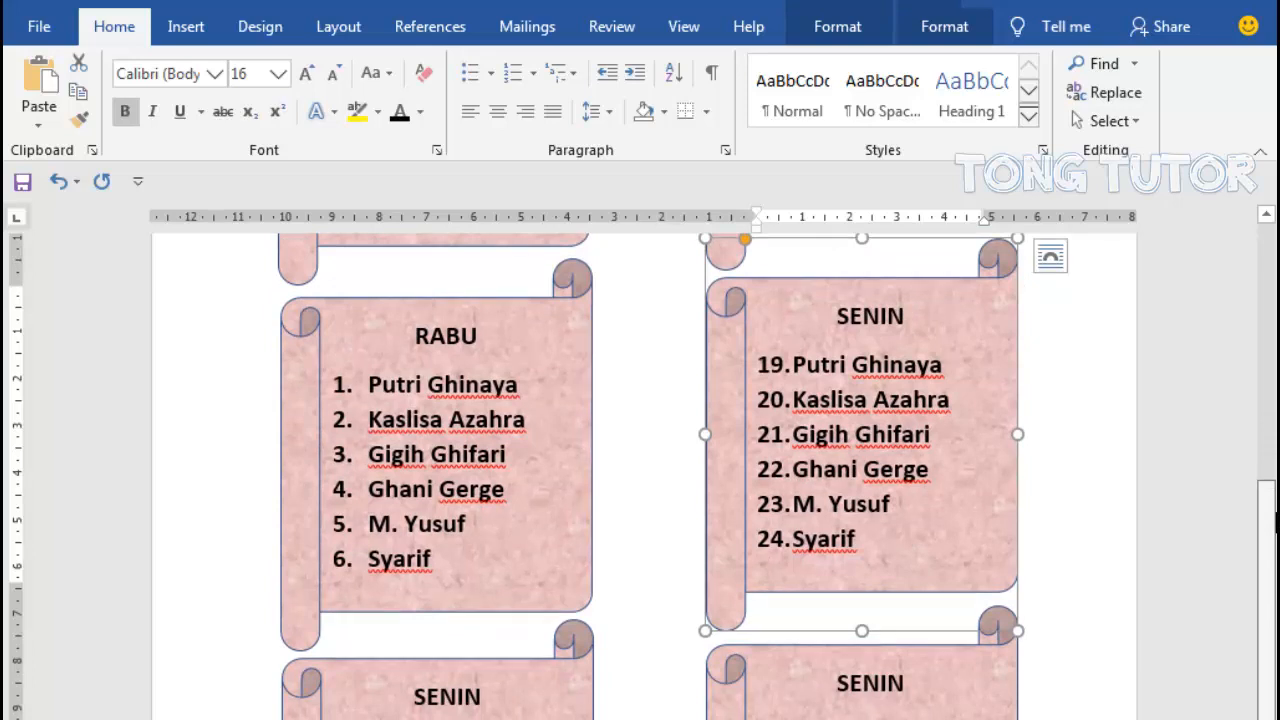
{"action": "left_click_drag", "start_coordinate": [1275, 525], "coordinate": [1275, 365]}
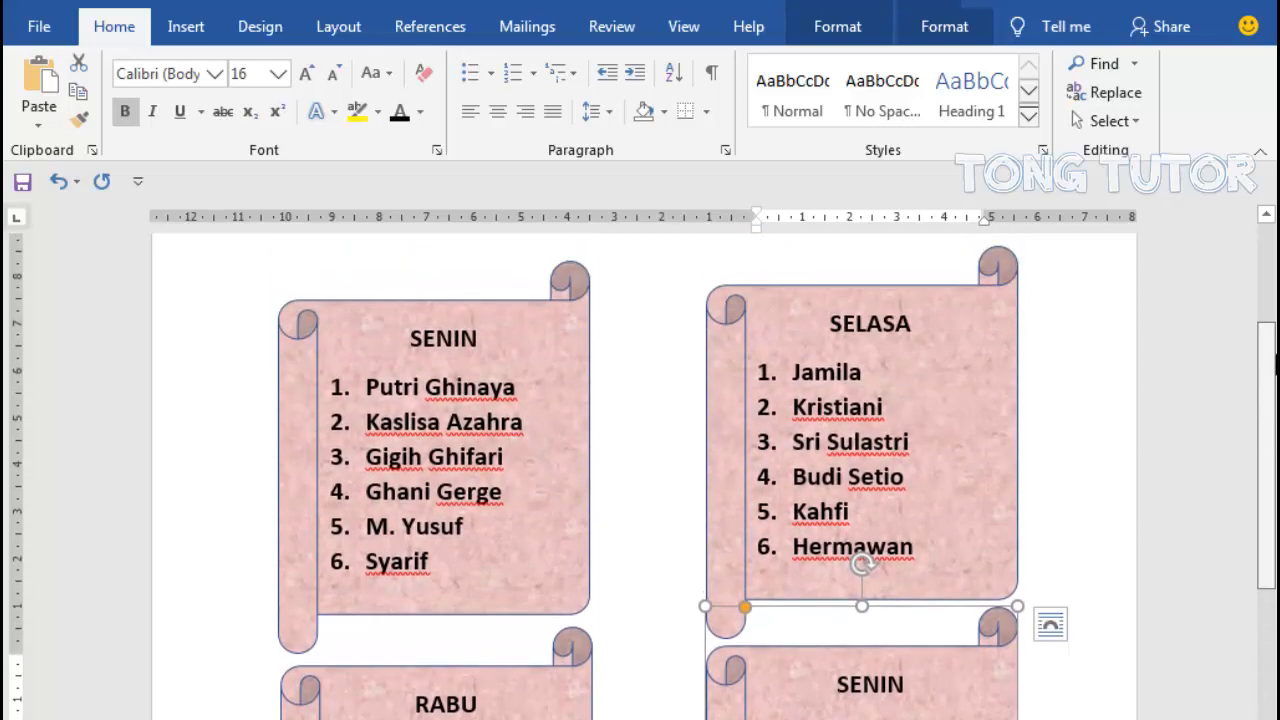